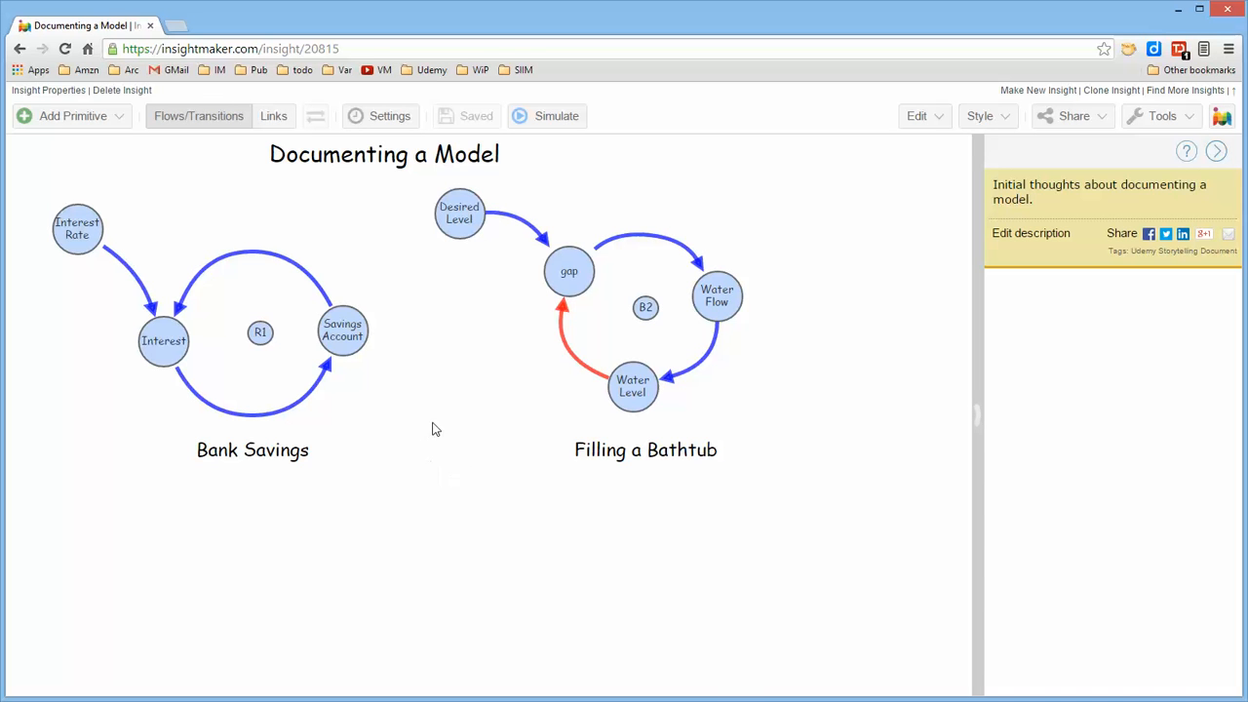
Create a variable with its default name in the empty area beside the Filling a Bathtub diagram
{"action": "mouse_move", "coordinate": [357, 327]}
{"action": "right_click", "coordinate": [805, 386]}
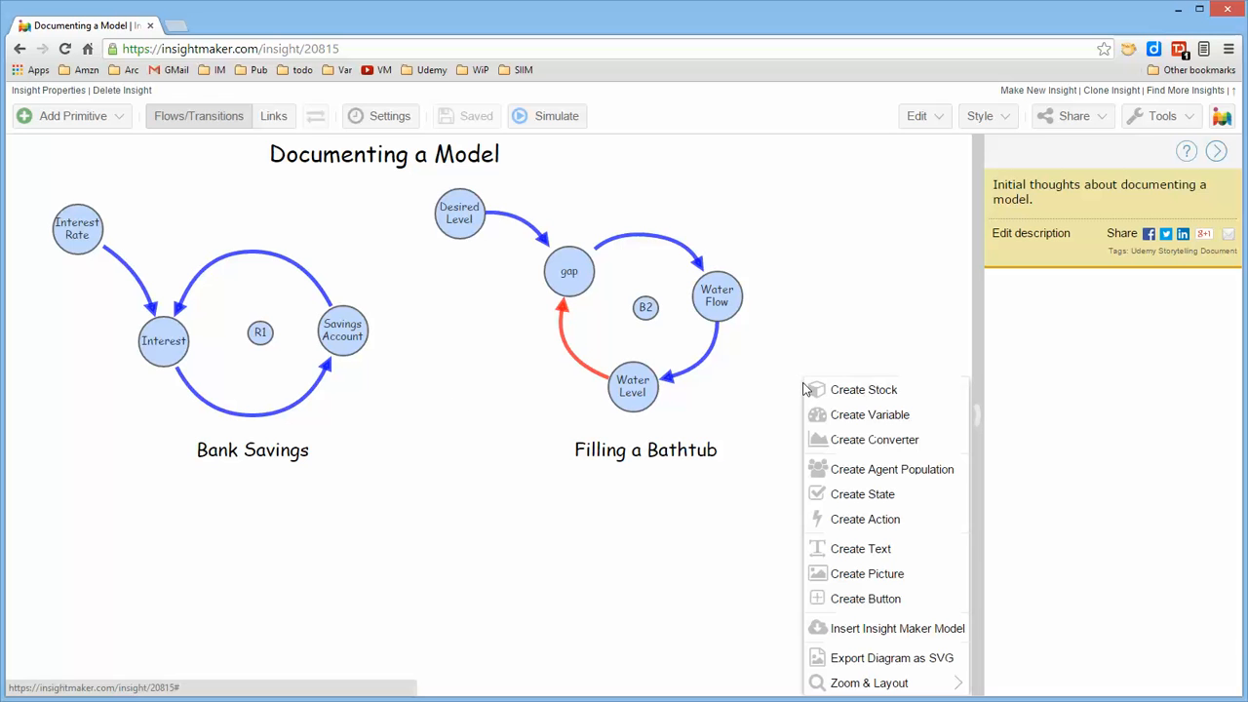
{"action": "left_click", "coordinate": [841, 414]}
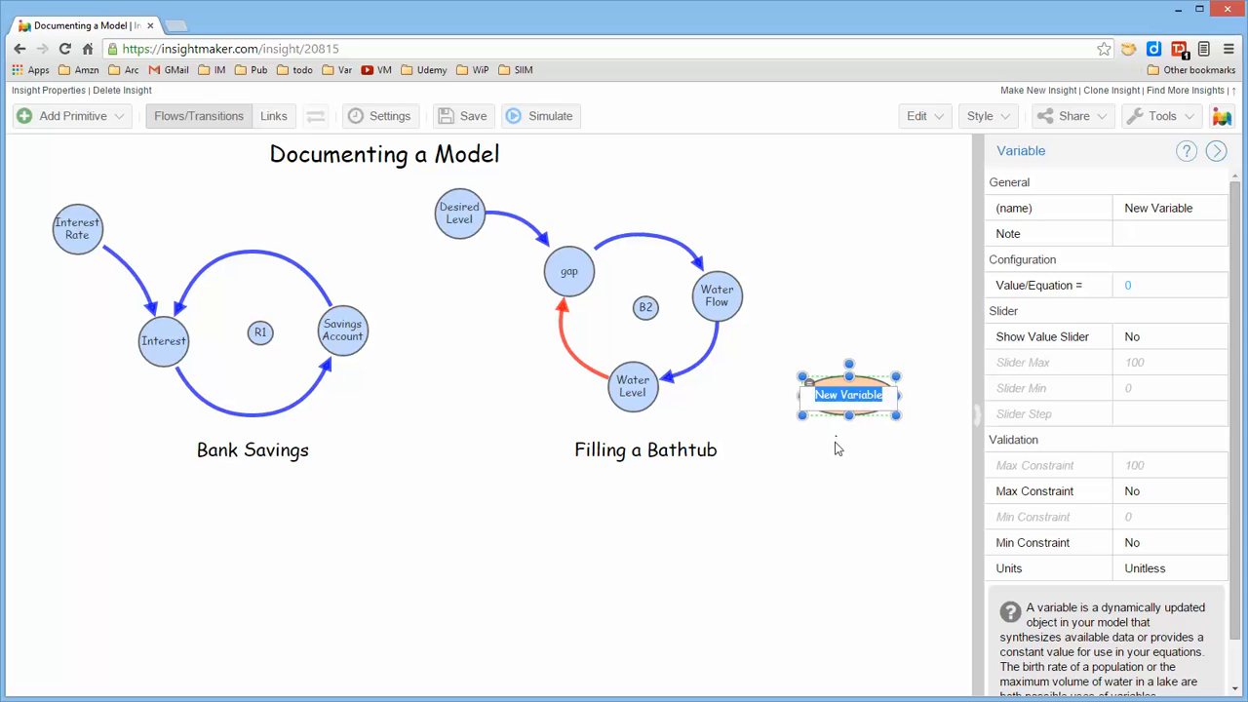
{"action": "left_click", "coordinate": [837, 448]}
{"action": "left_click", "coordinate": [854, 393]}
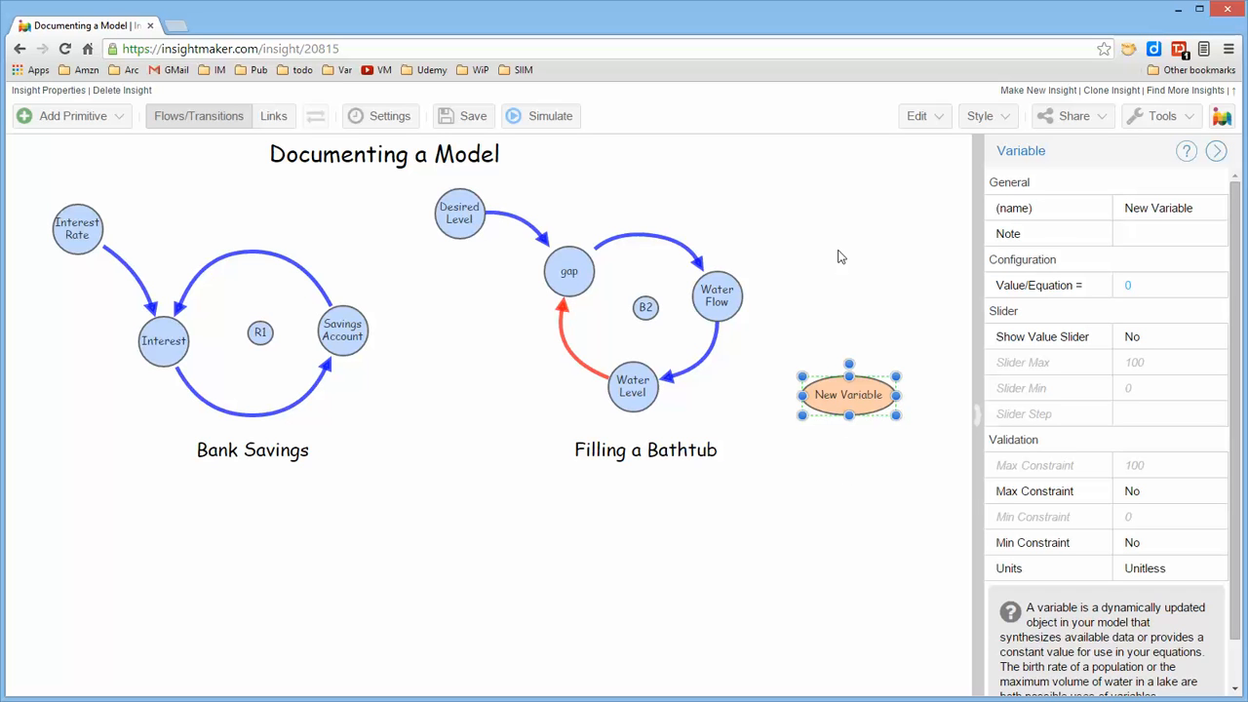
Add the note "this is a note" to the new variable and apply it in the Note Editor
{"action": "left_click", "coordinate": [1160, 236]}
{"action": "type", "text": "this is a note"}
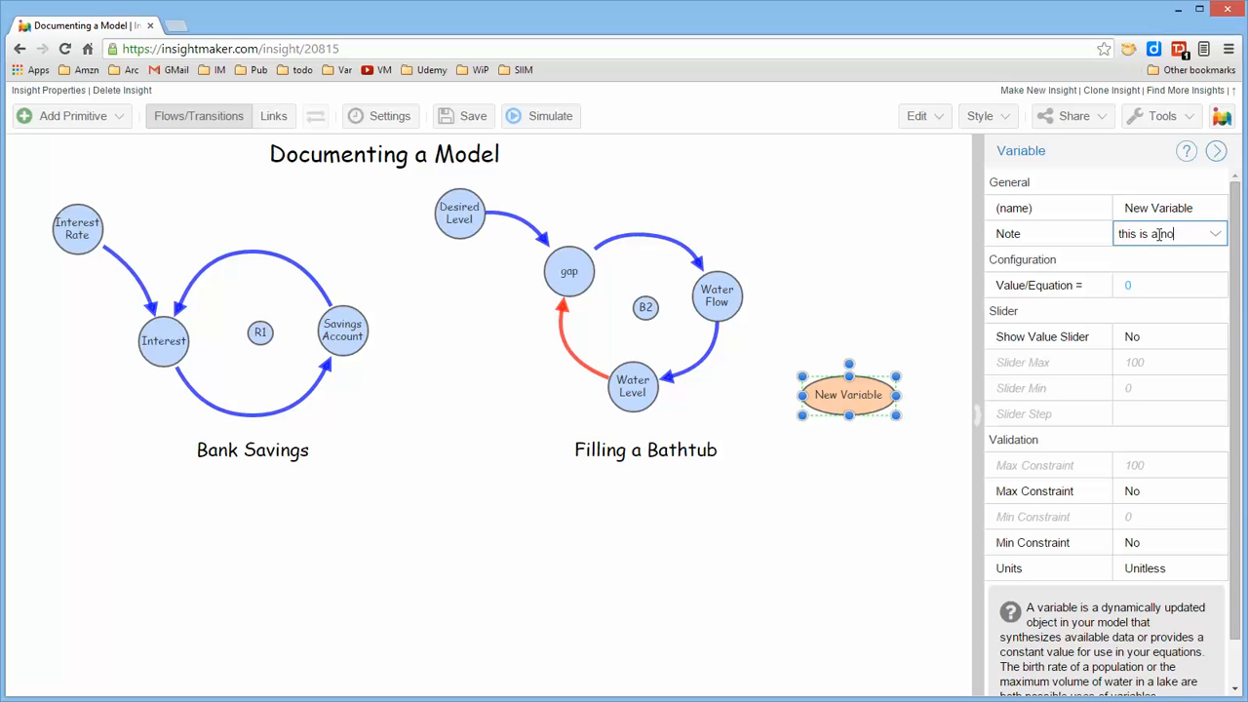
{"action": "left_click", "coordinate": [1217, 236]}
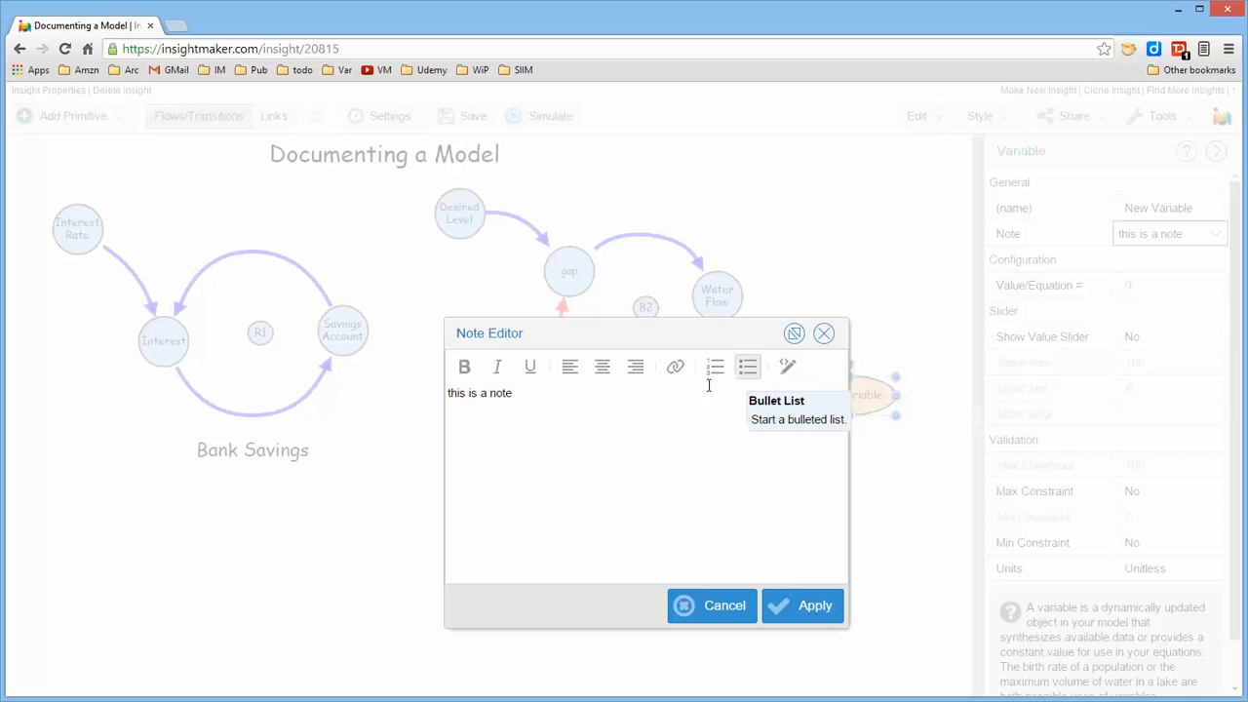
{"action": "left_click", "coordinate": [546, 403]}
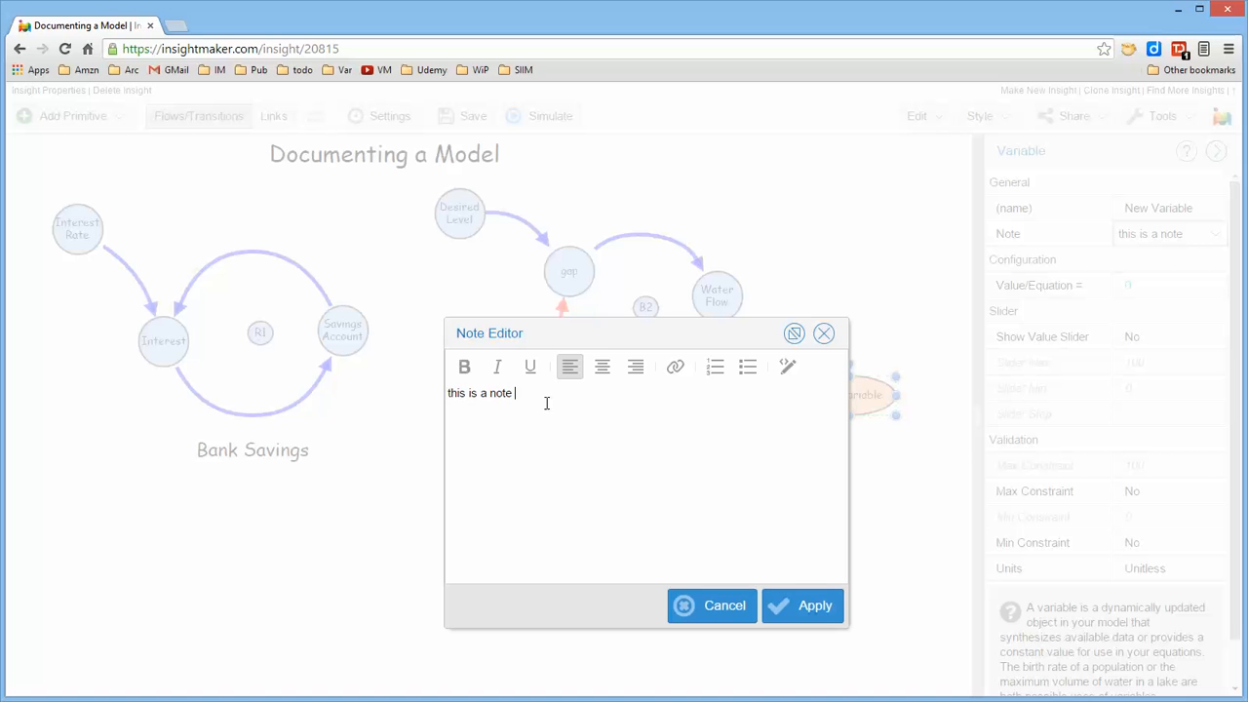
{"action": "left_click", "coordinate": [816, 606]}
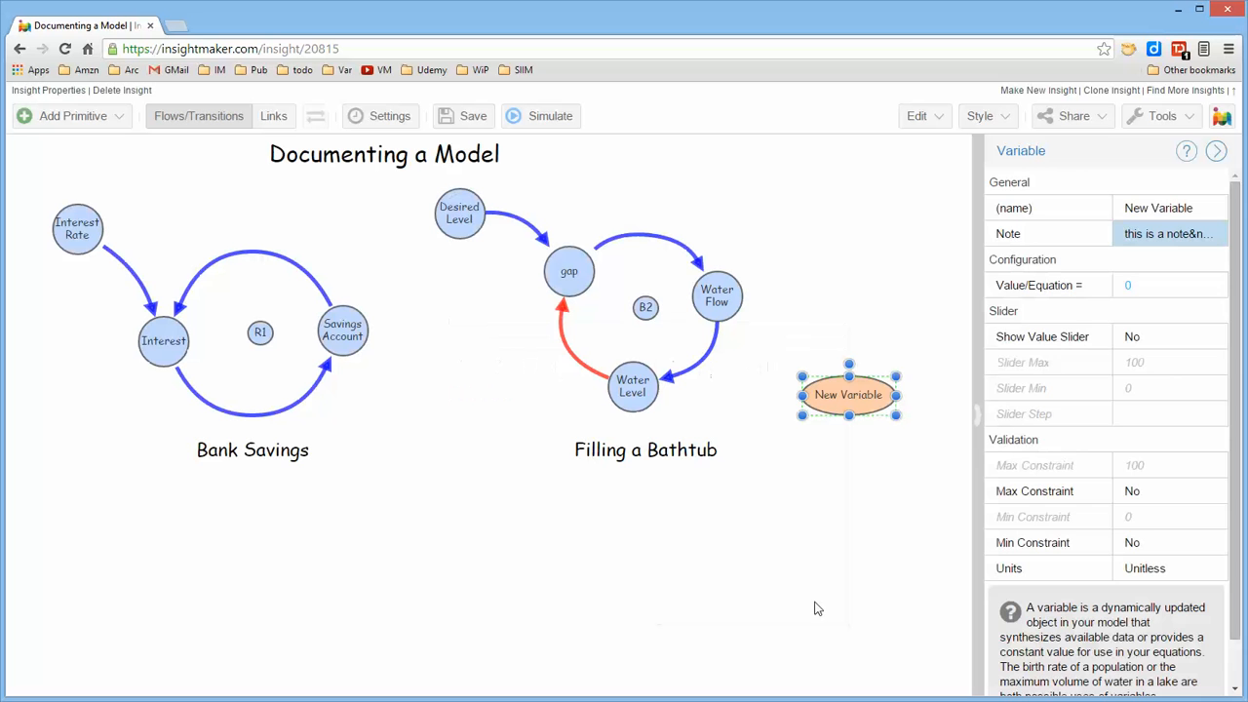
{"action": "left_click", "coordinate": [827, 604]}
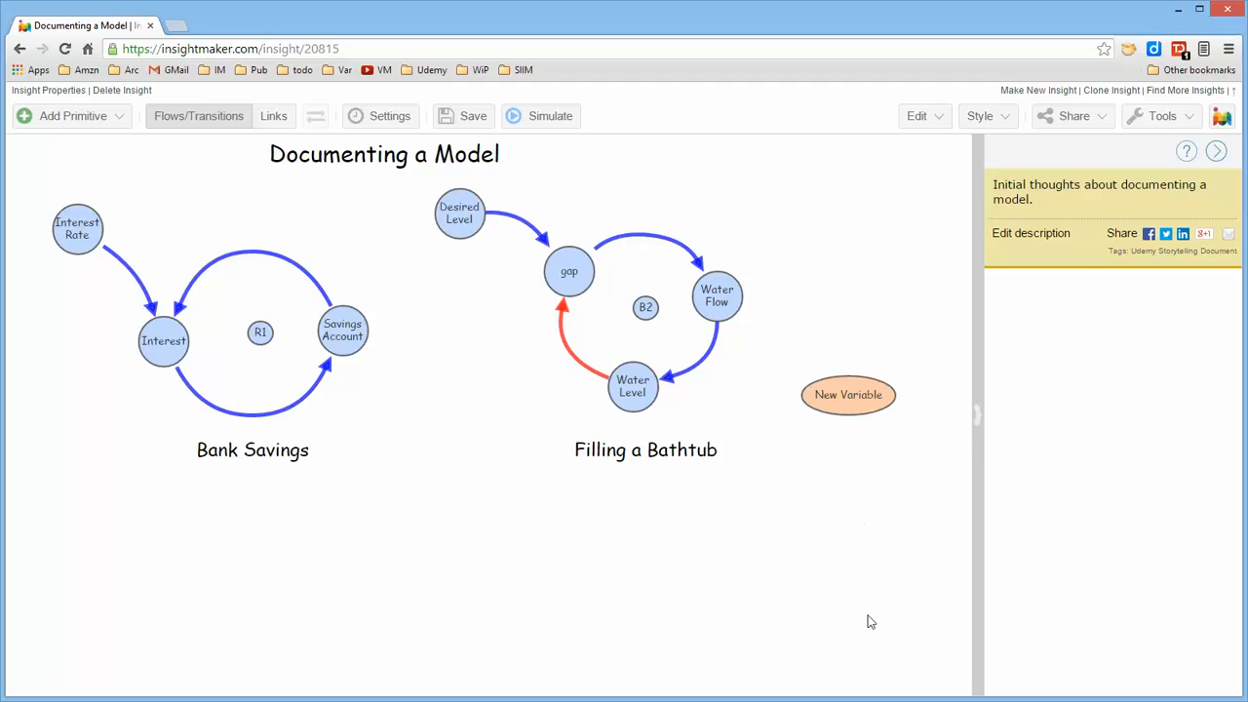
View the new variable's note, and look at its equation window without changing anything
{"action": "mouse_move", "coordinate": [849, 390]}
{"action": "left_click", "coordinate": [890, 390]}
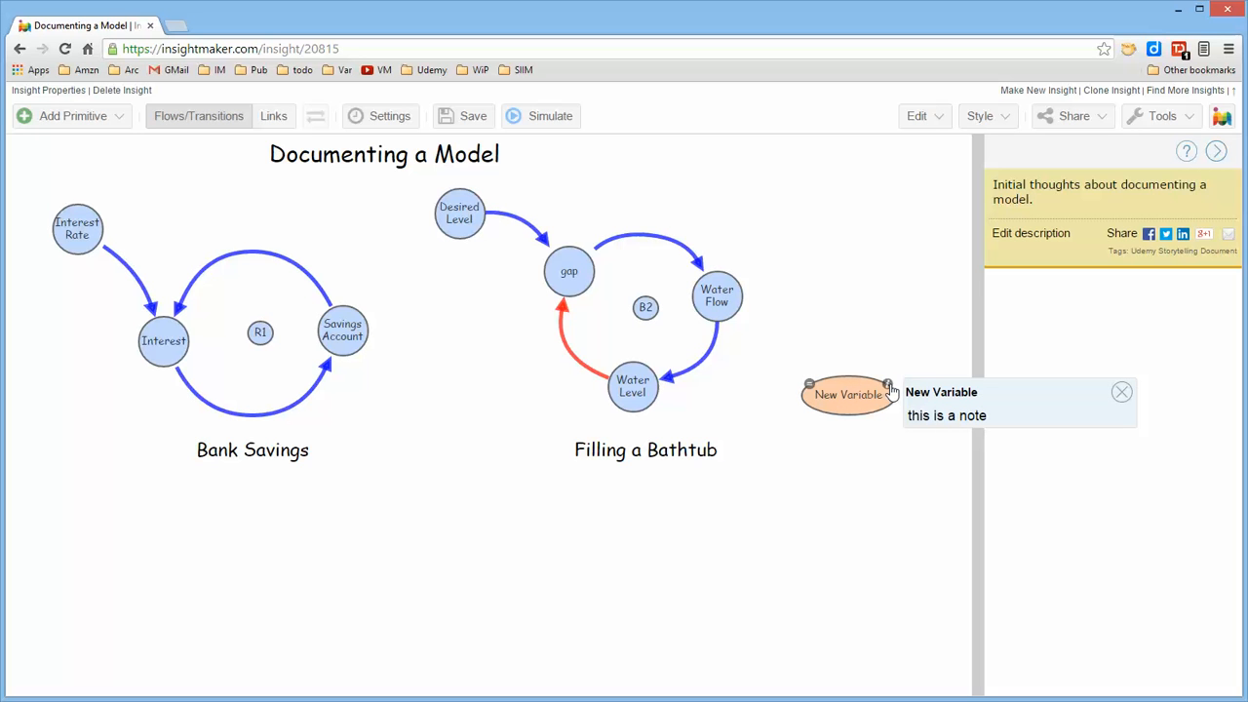
{"action": "left_click", "coordinate": [891, 391]}
{"action": "left_click", "coordinate": [1121, 393]}
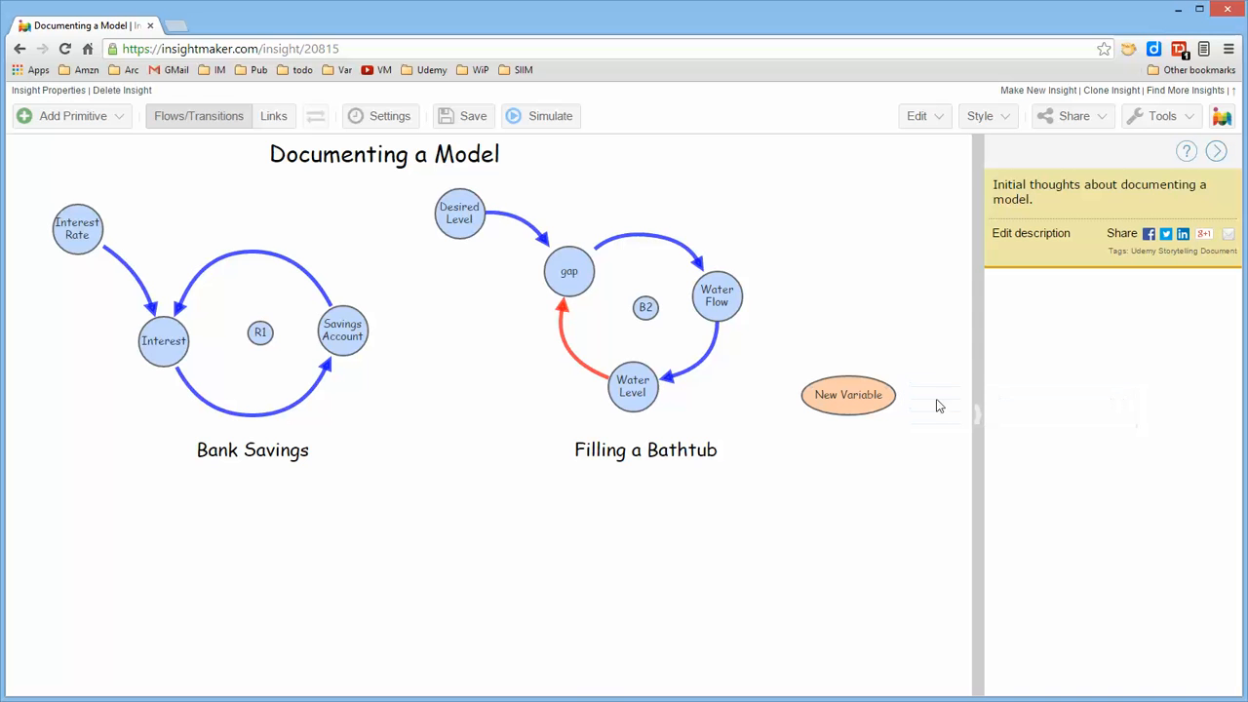
{"action": "left_click", "coordinate": [812, 388]}
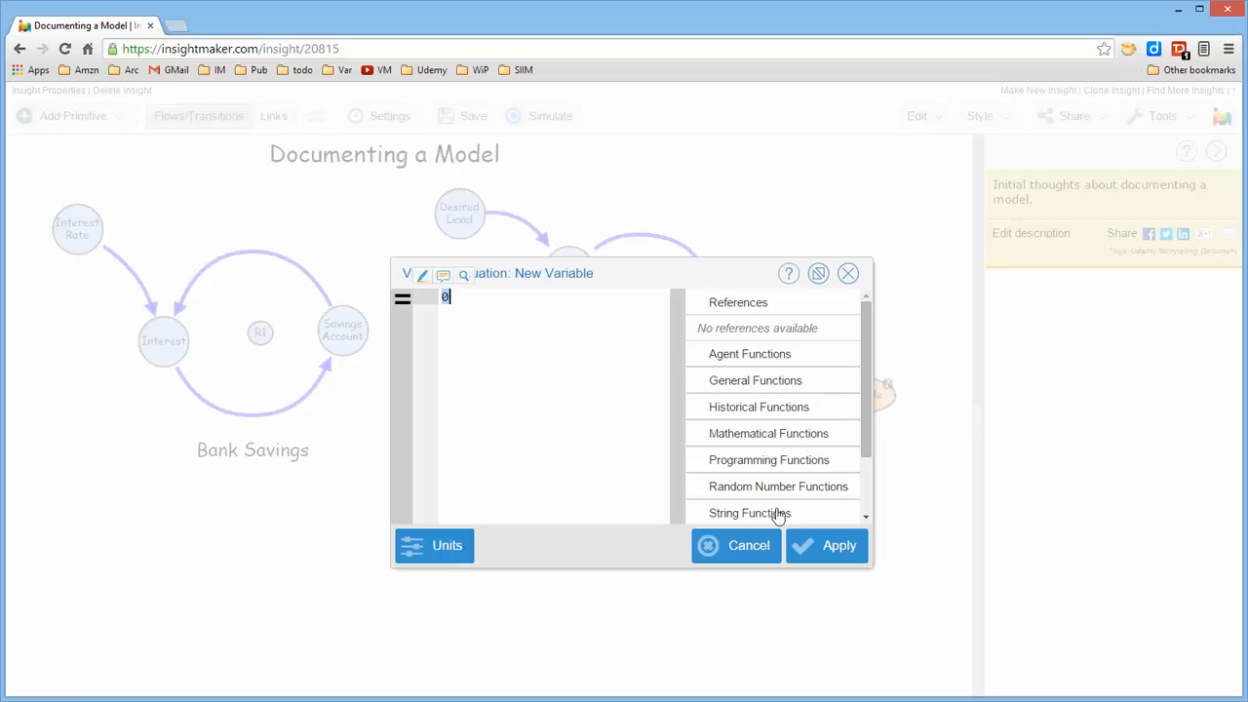
{"action": "left_click", "coordinate": [755, 552]}
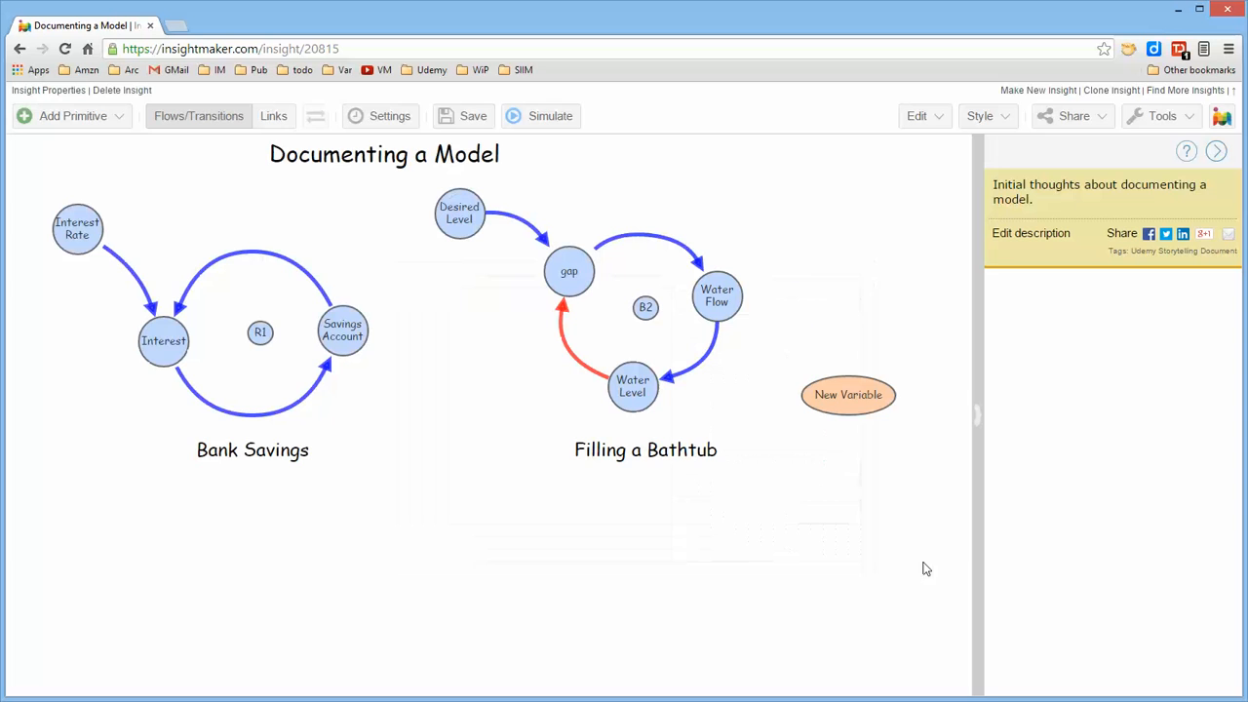
Delete the new variable from the diagram
{"action": "left_click", "coordinate": [856, 398]}
{"action": "key", "text": "Delete"}
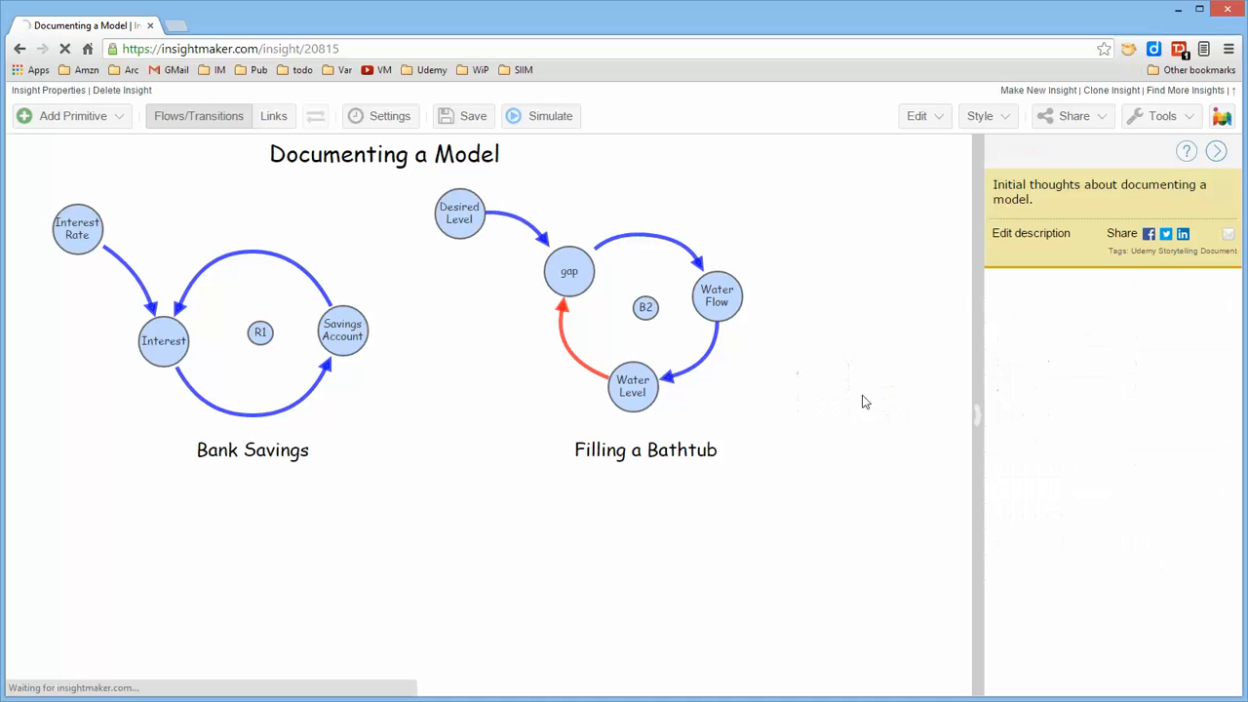
Create a picture primitive beside the Filling a Bathtub diagram and set its picture to No Image
{"action": "right_click", "coordinate": [810, 368]}
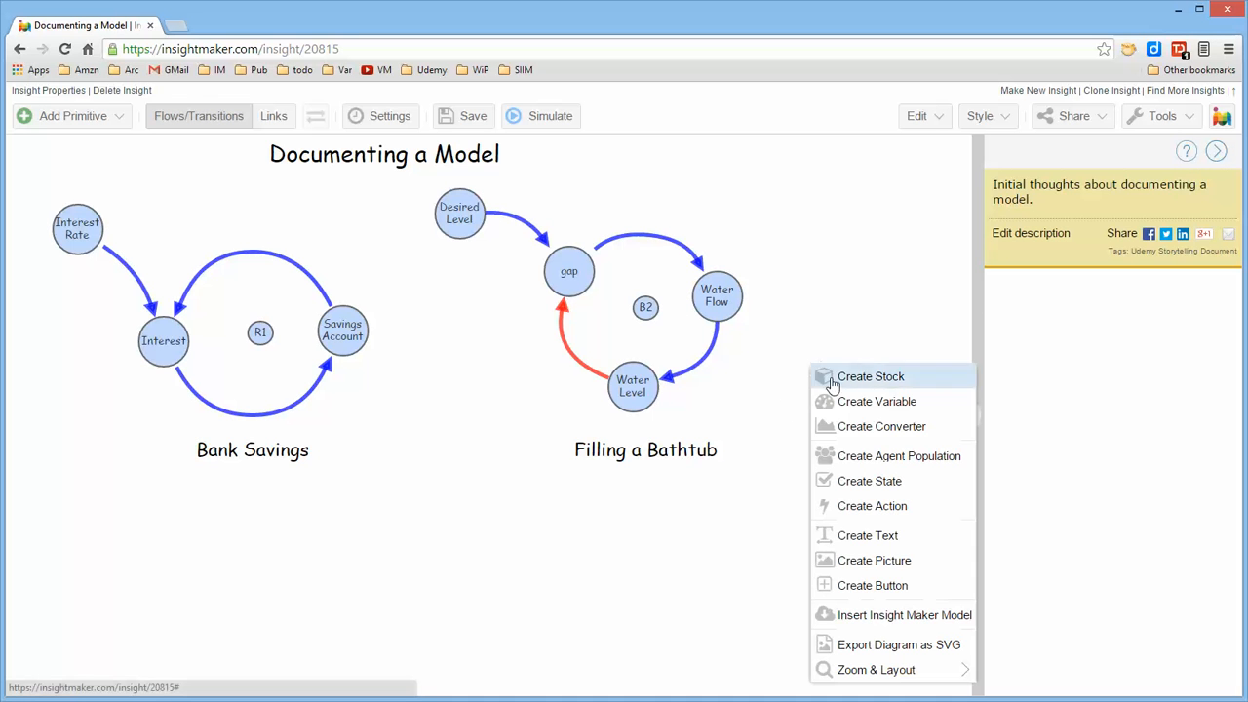
{"action": "left_click", "coordinate": [864, 561]}
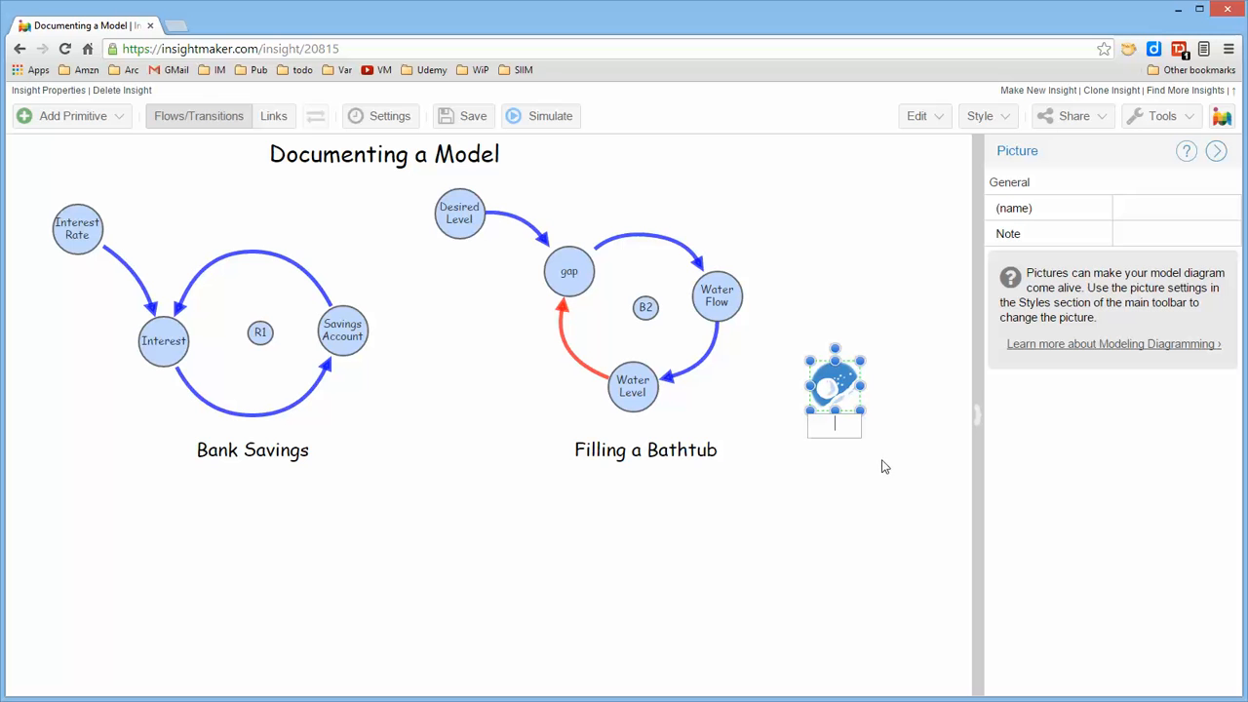
{"action": "right_click", "coordinate": [846, 398]}
{"action": "mouse_move", "coordinate": [906, 680]}
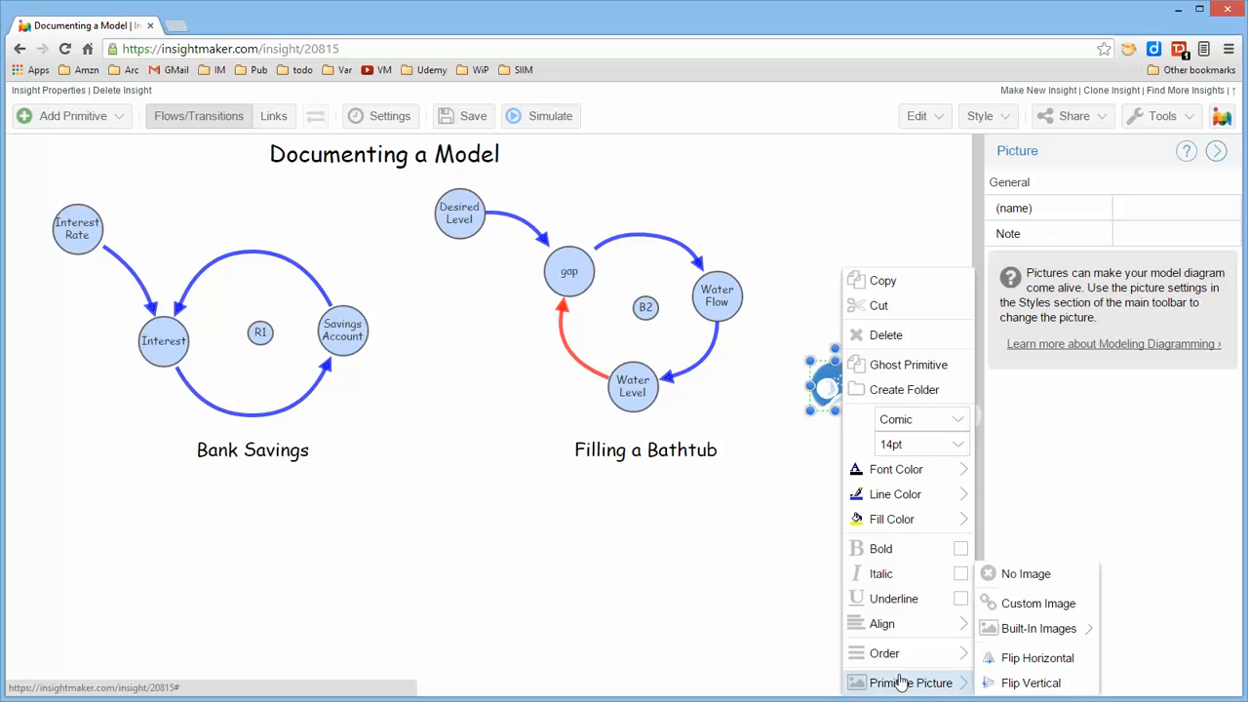
{"action": "left_click", "coordinate": [1020, 577]}
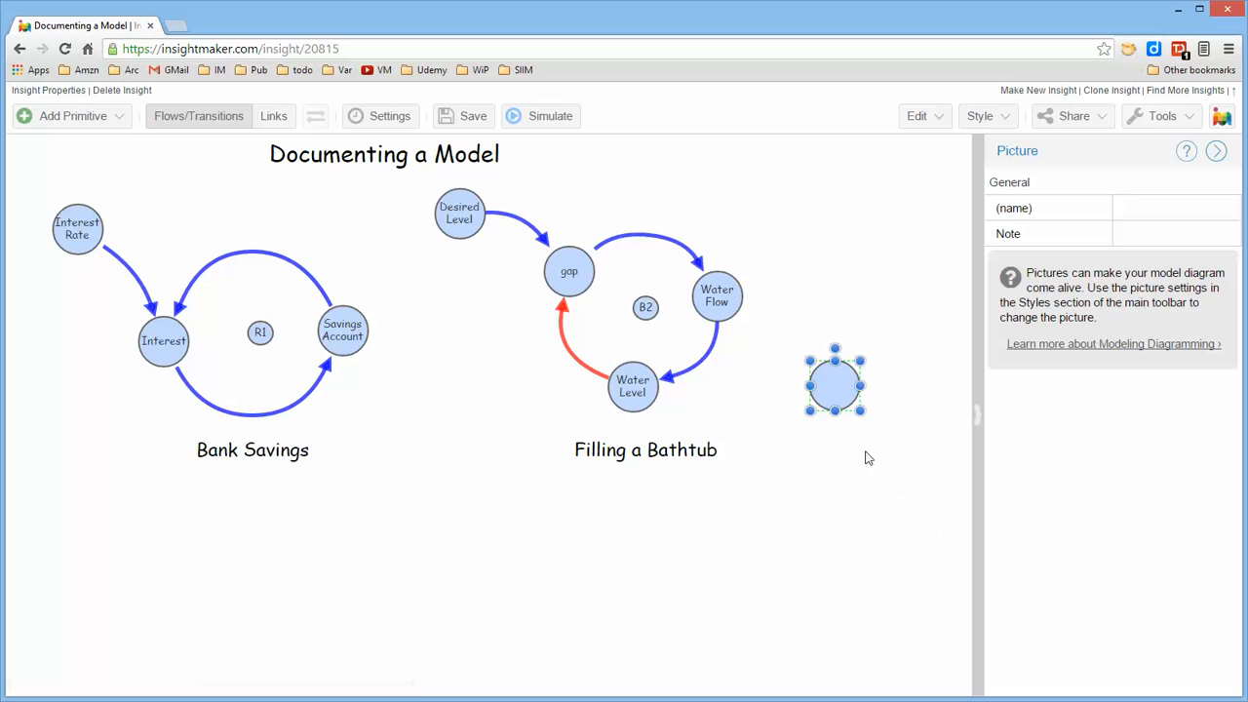
Name the blank picture circle "test" and set its label alignment to Position Middle
{"action": "double_click", "coordinate": [825, 391]}
{"action": "type", "text": "test"}
{"action": "right_click", "coordinate": [828, 391]}
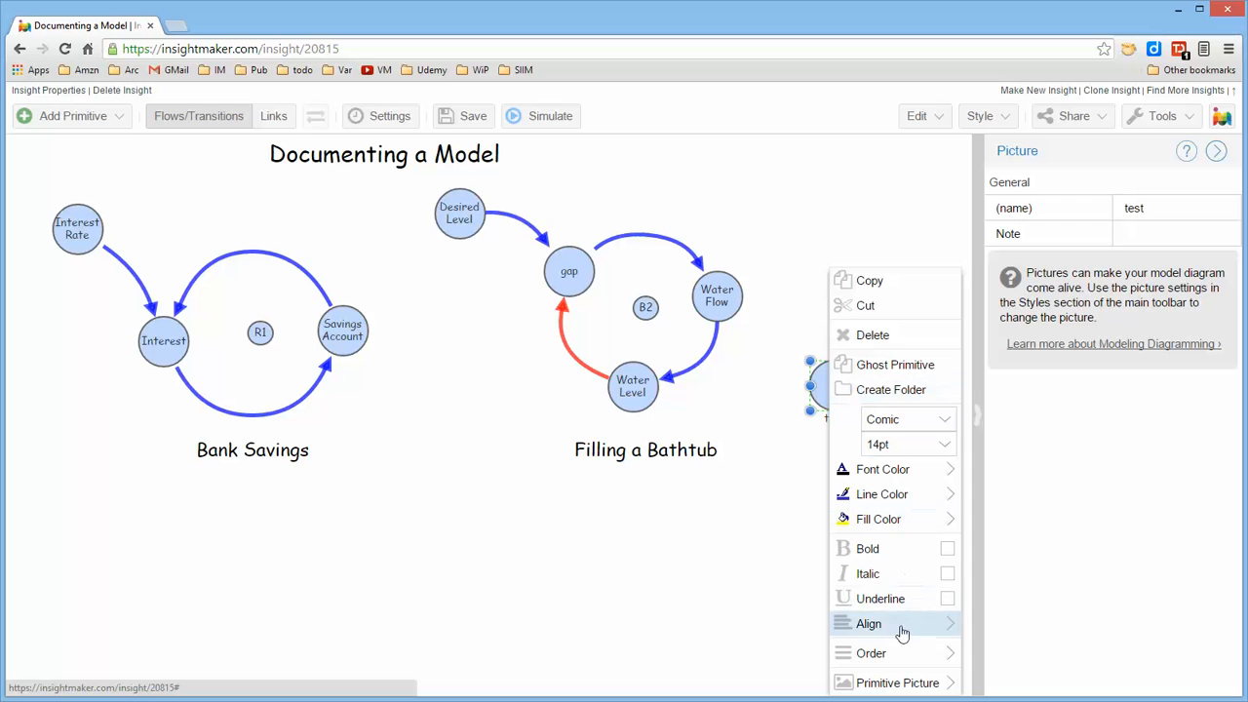
{"action": "mouse_move", "coordinate": [903, 624]}
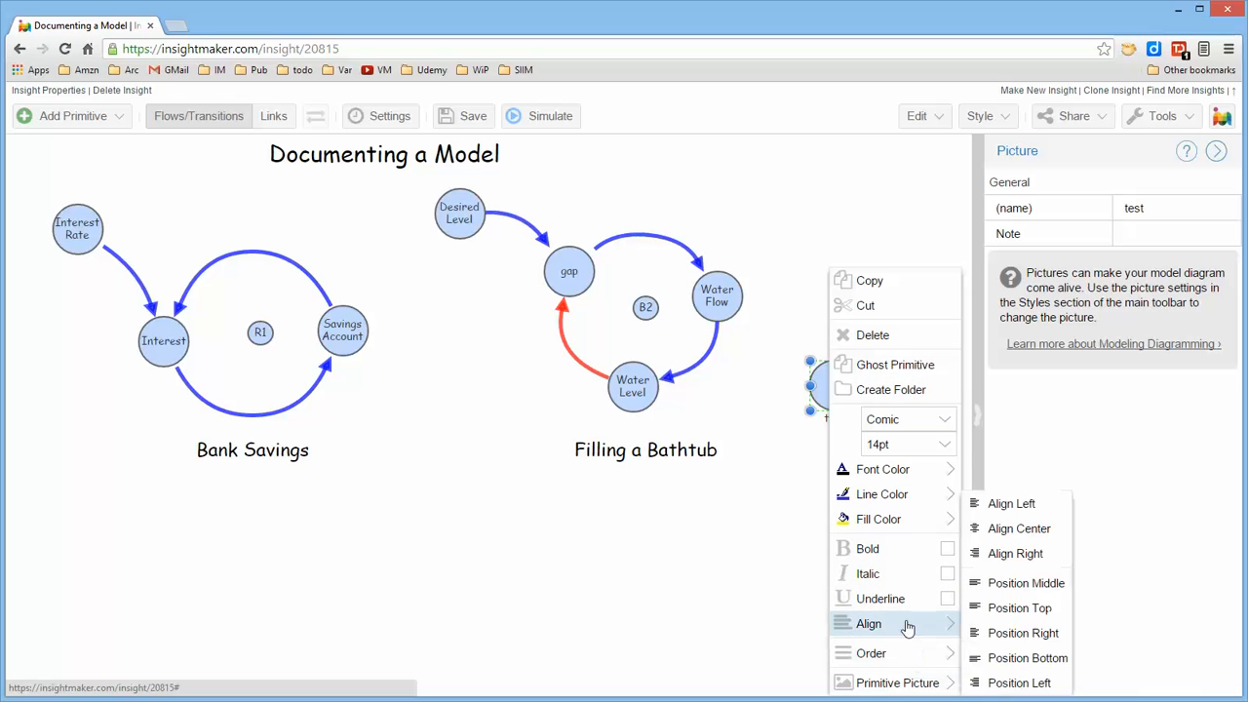
{"action": "left_click", "coordinate": [1005, 589]}
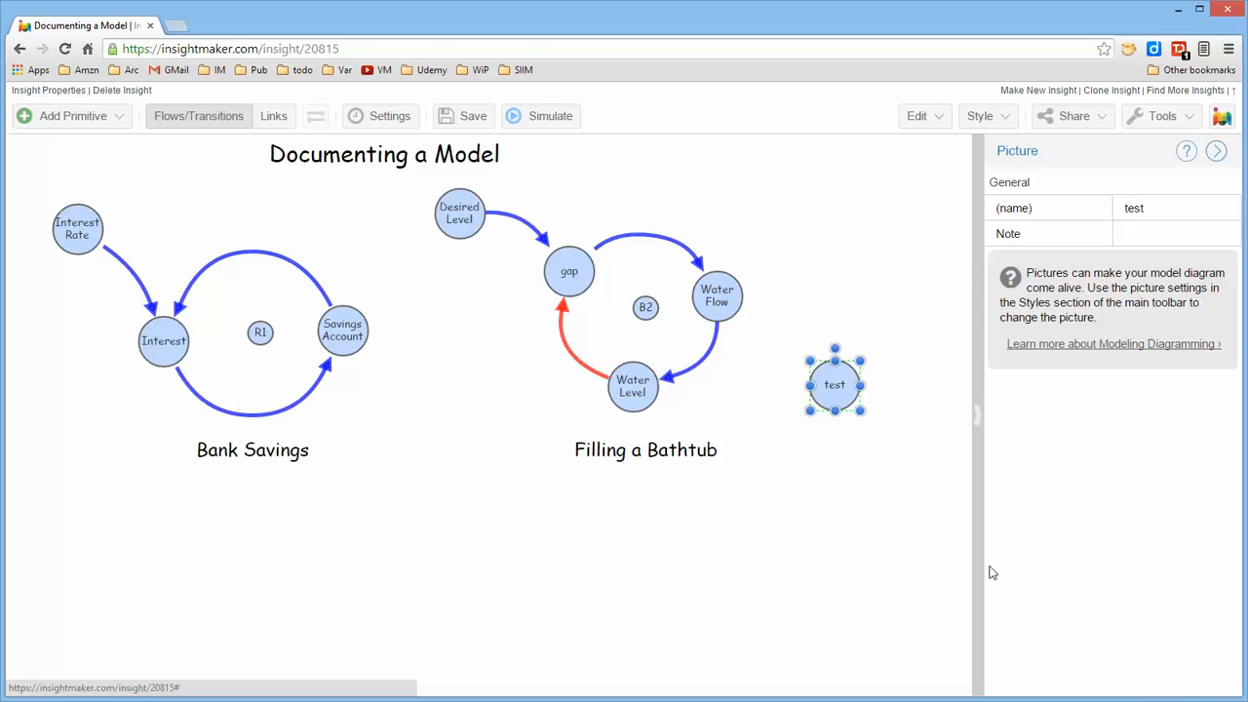
{"action": "left_click", "coordinate": [849, 497]}
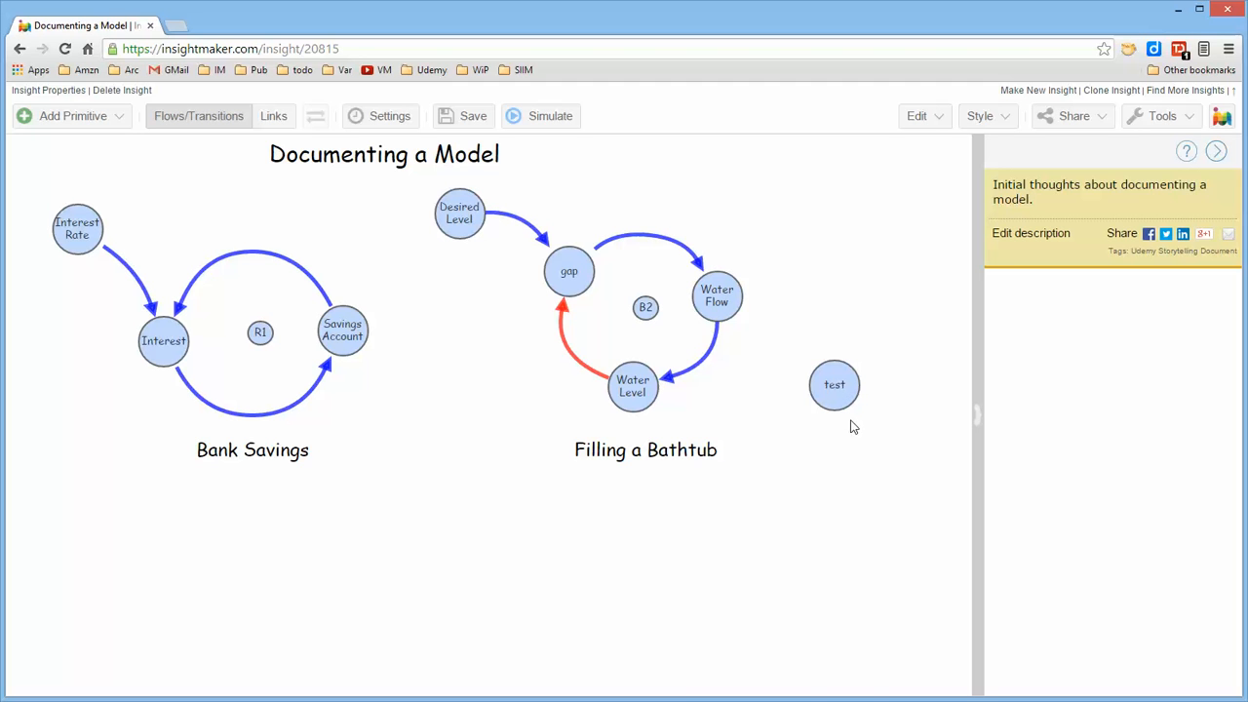
Save the insight and place three copies of the "test" circle in the empty area below the original
{"action": "key", "text": "ctrl+s"}
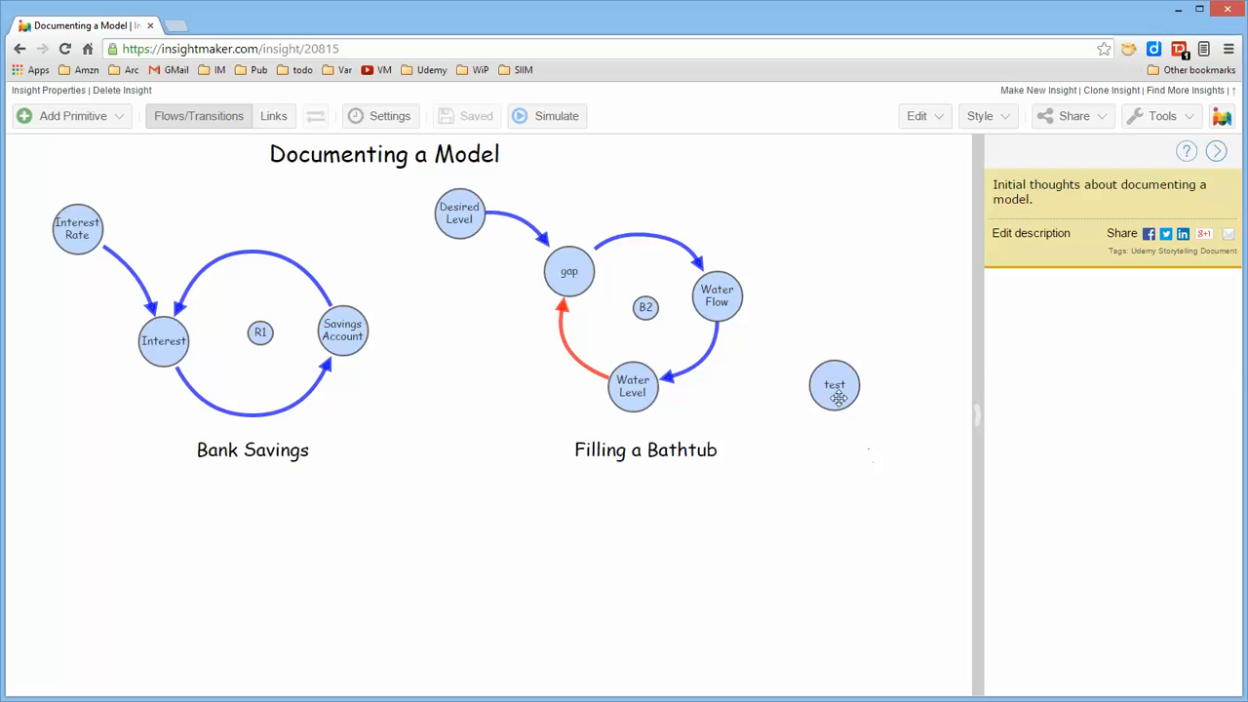
{"action": "left_click_drag", "start_coordinate": [836, 398], "coordinate": [757, 579]}
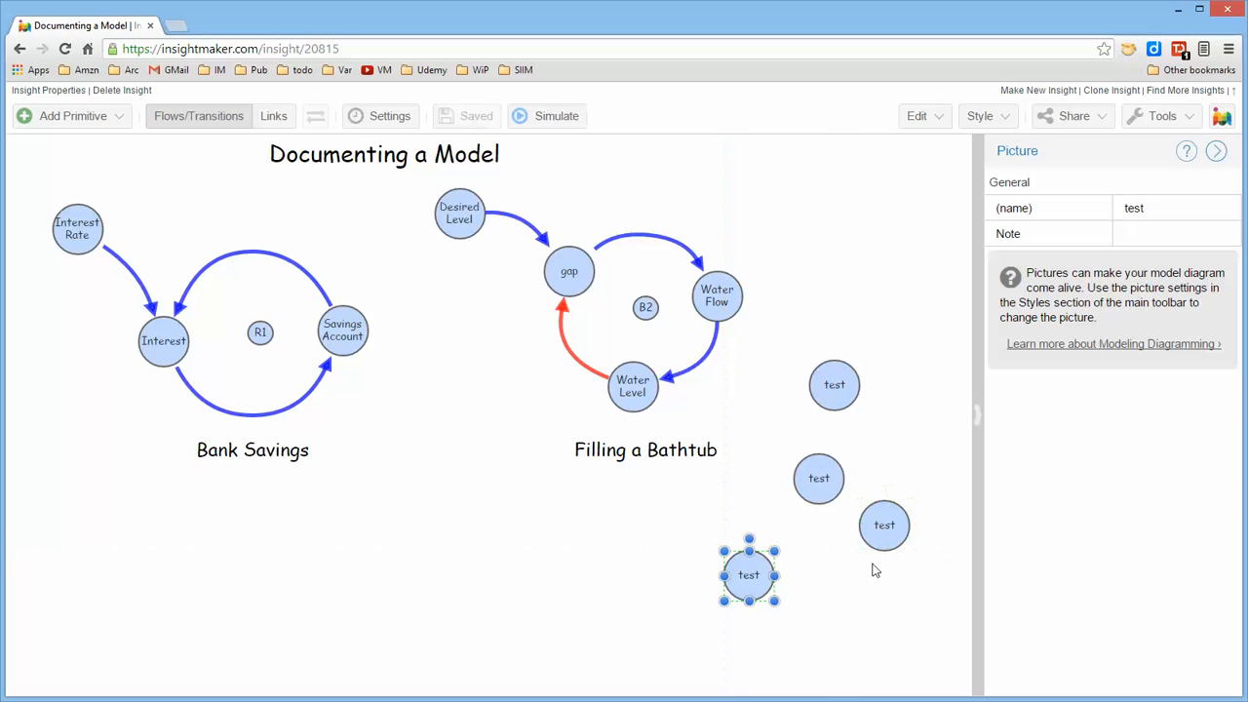
{"action": "double_click", "coordinate": [752, 584]}
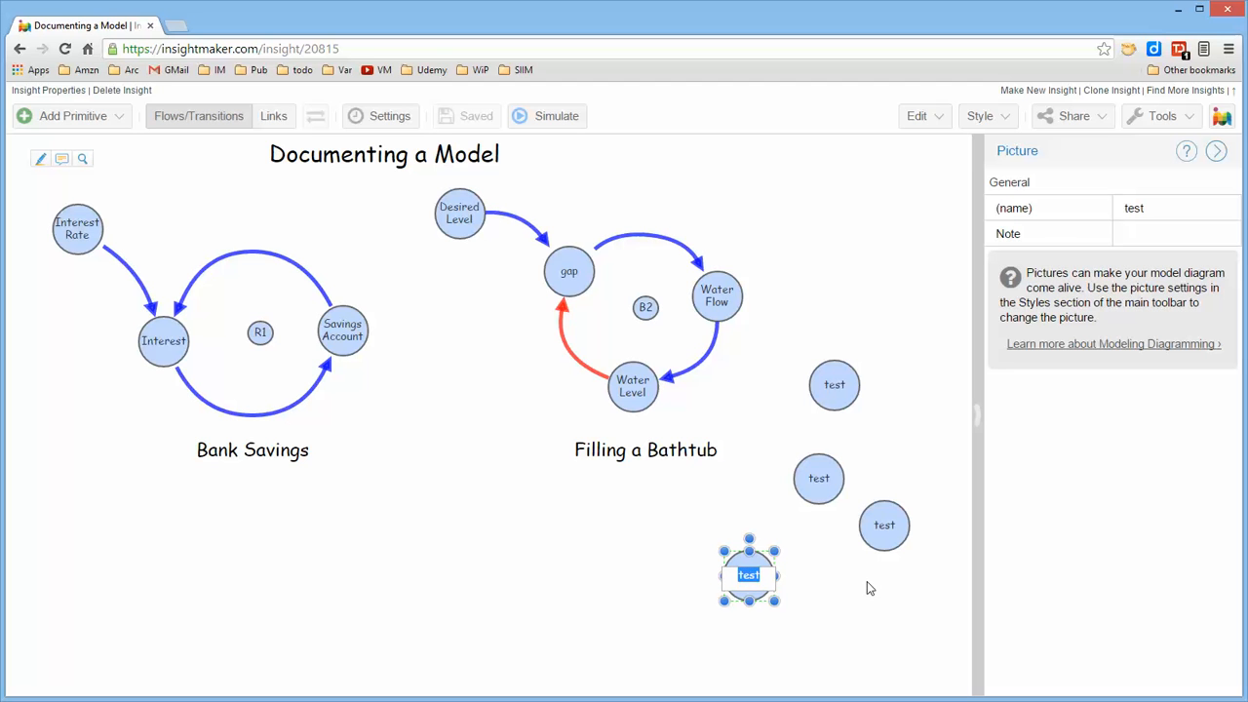
Delete all four "test" circles from the diagram and save the insight
{"action": "left_click", "coordinate": [888, 537]}
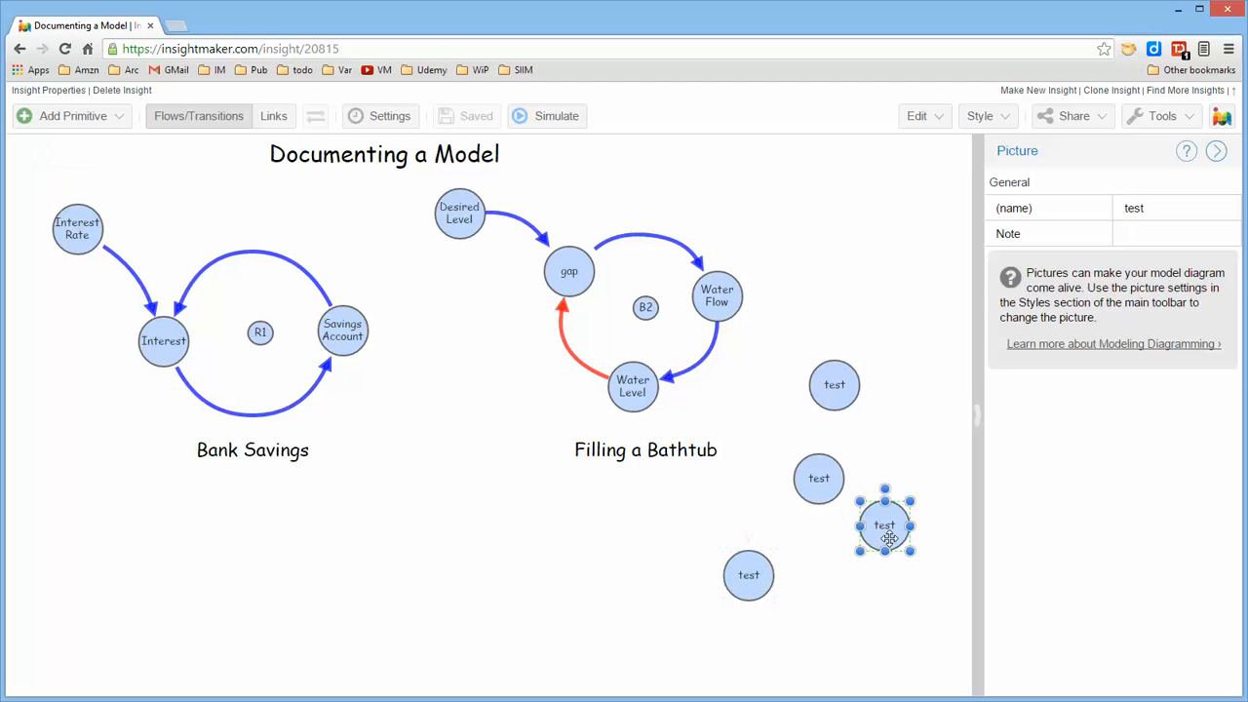
{"action": "key", "text": "Delete"}
{"action": "left_click", "coordinate": [825, 490]}
{"action": "key", "text": "Delete"}
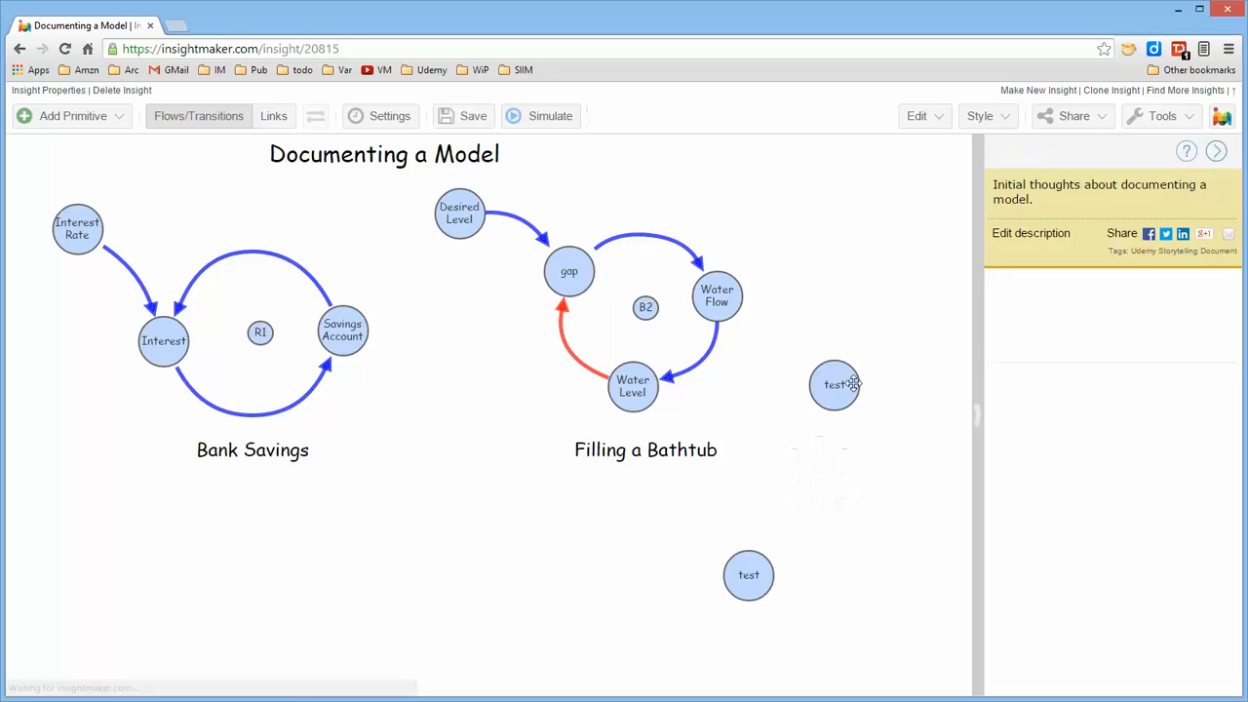
{"action": "left_click", "coordinate": [844, 387]}
{"action": "key", "text": "Delete"}
{"action": "left_click", "coordinate": [752, 577]}
{"action": "key", "text": "Delete"}
{"action": "key", "text": "ctrl+s"}
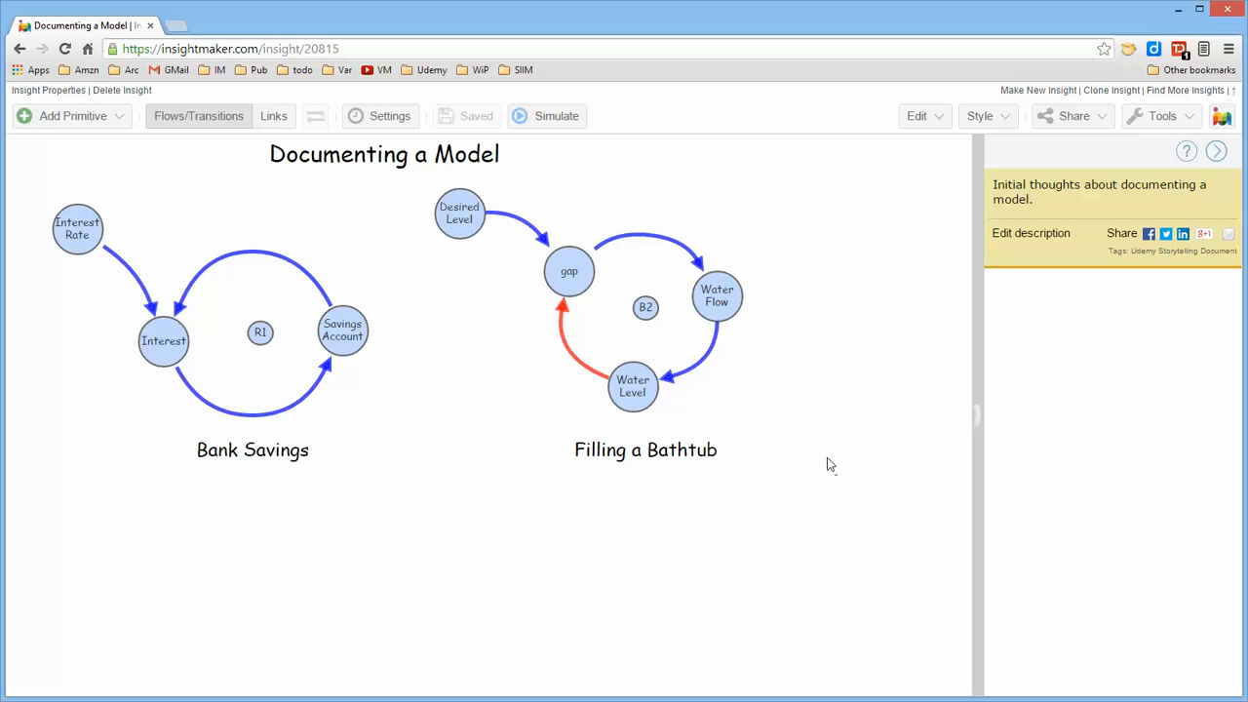
Place a copy of the Water Flow circle in the empty area beside the Filling a Bathtub loop
{"action": "left_click", "coordinate": [723, 288]}
{"action": "left_click", "coordinate": [794, 335]}
{"action": "left_click_drag", "start_coordinate": [723, 304], "coordinate": [823, 379]}
{"action": "left_click", "coordinate": [839, 430]}
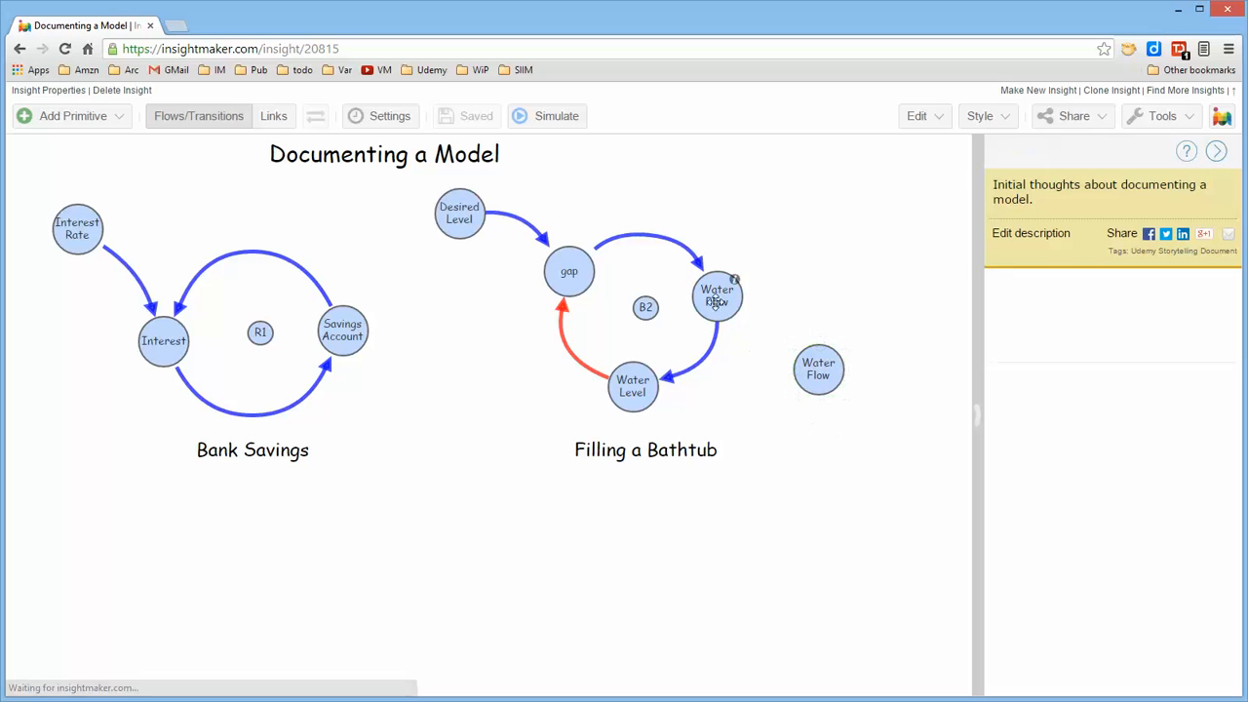
Draw a link from the original Water Flow circle to its copy and change it to a solid line
{"action": "left_click", "coordinate": [273, 118]}
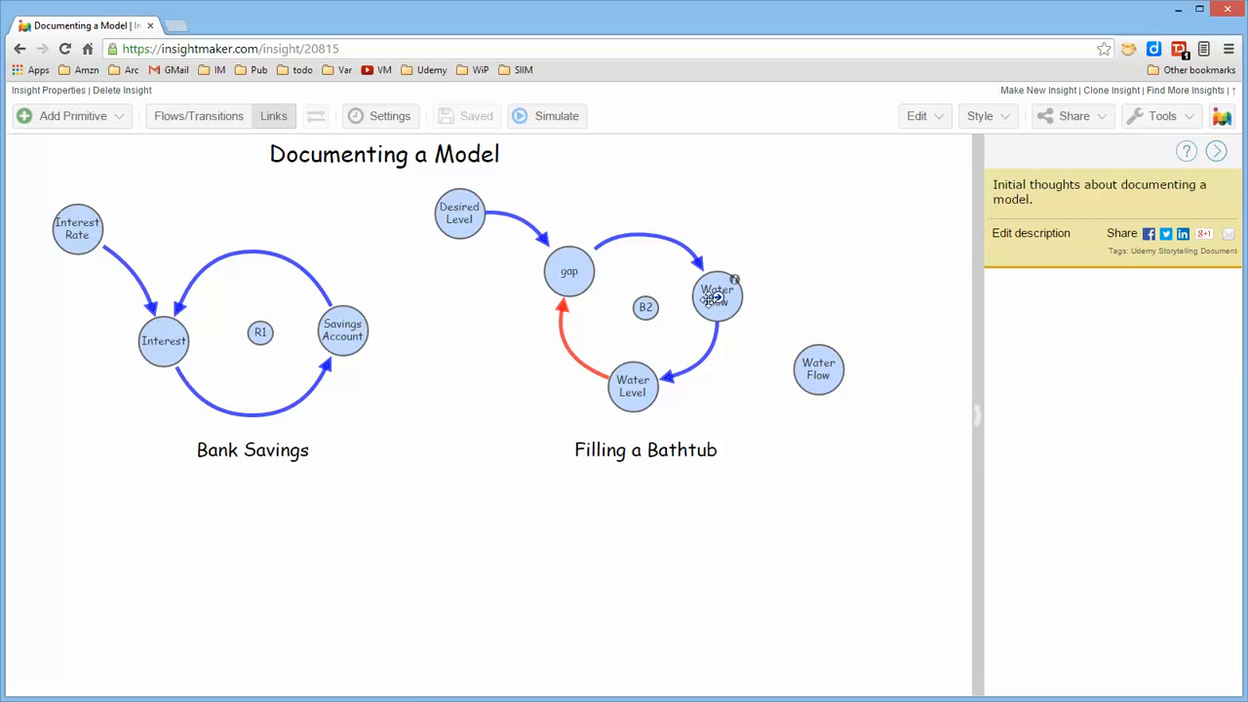
{"action": "left_click_drag", "start_coordinate": [715, 298], "coordinate": [819, 367]}
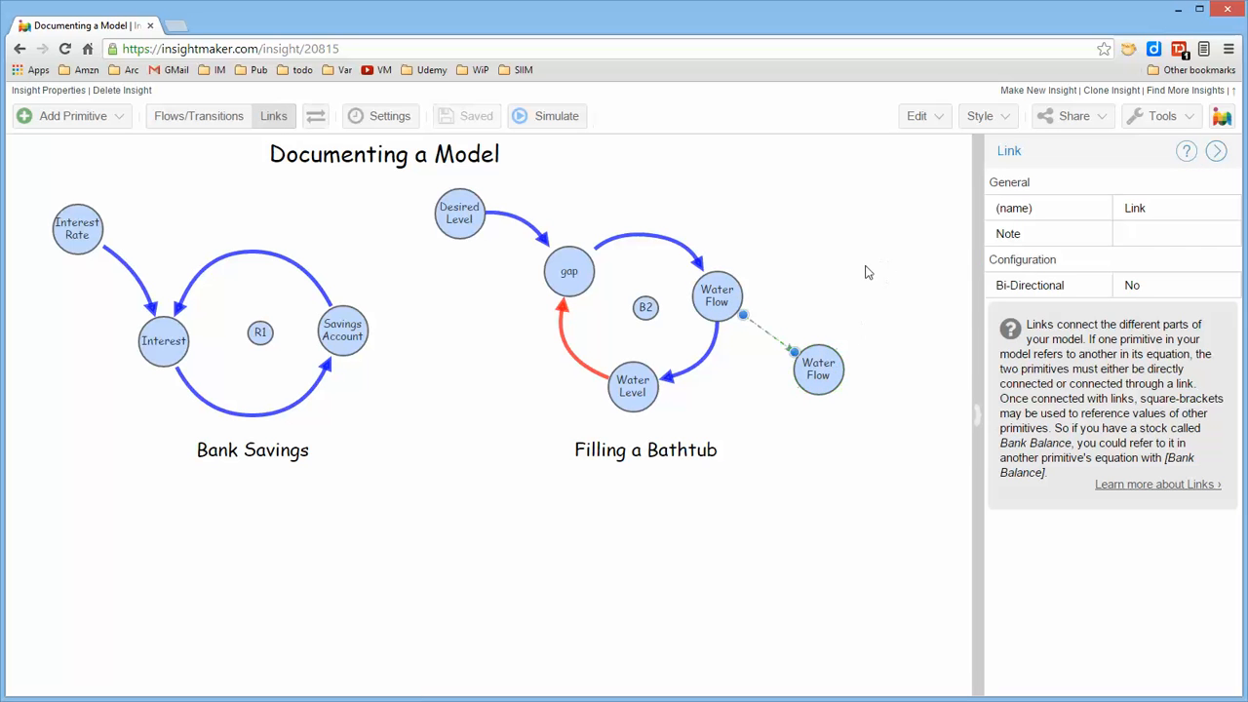
{"action": "left_click", "coordinate": [983, 116]}
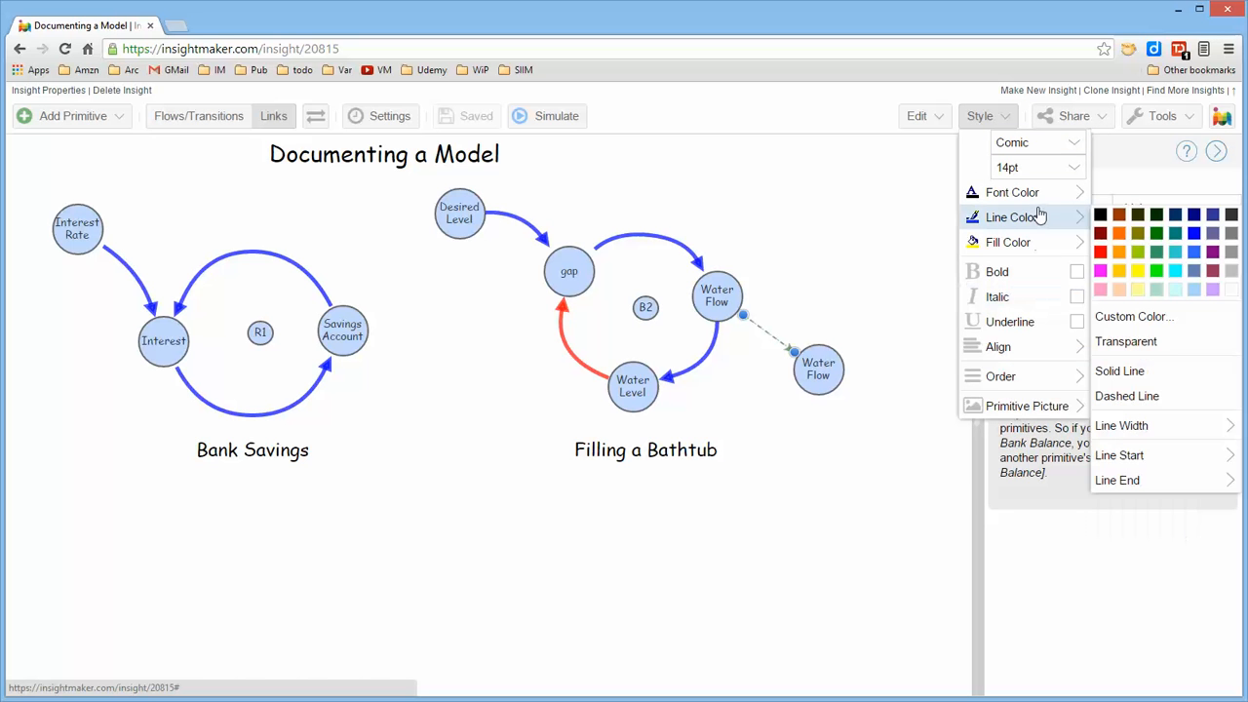
{"action": "mouse_move", "coordinate": [1029, 241]}
{"action": "left_click", "coordinate": [1119, 370]}
Set the line width of the link between the two Water Flow circles to 5 and its colour to blue
{"action": "left_click", "coordinate": [989, 124]}
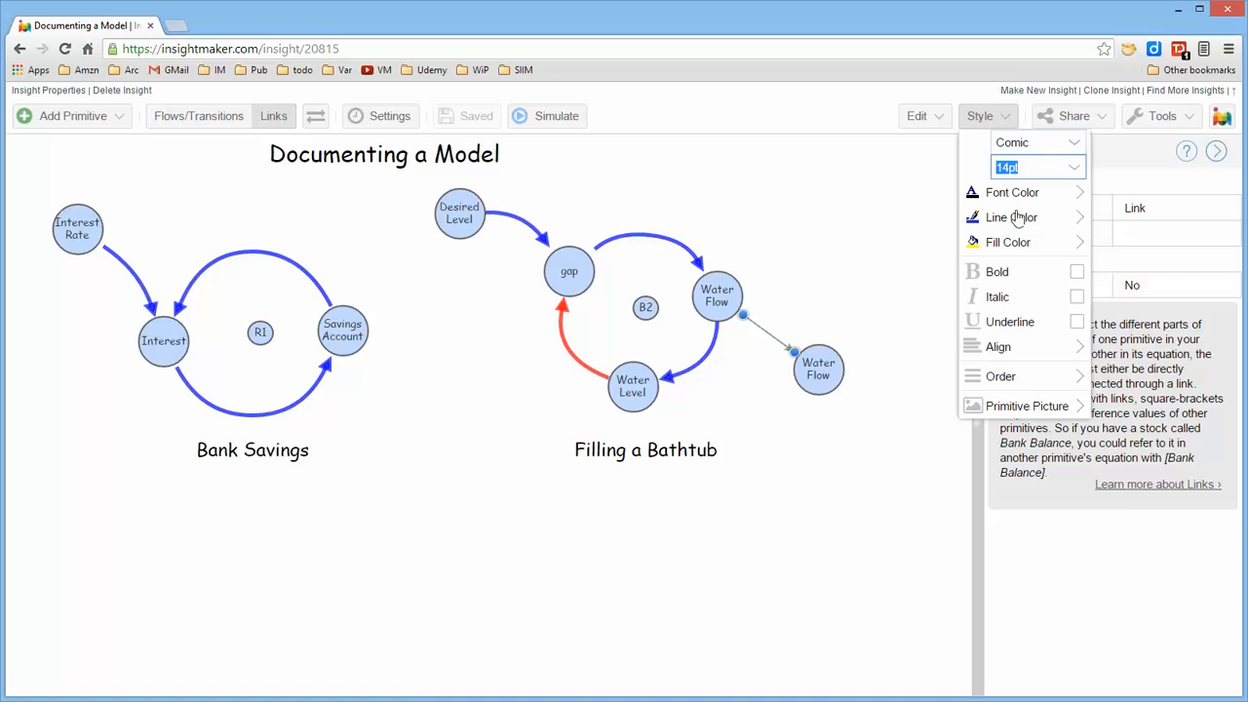
{"action": "mouse_move", "coordinate": [1034, 227]}
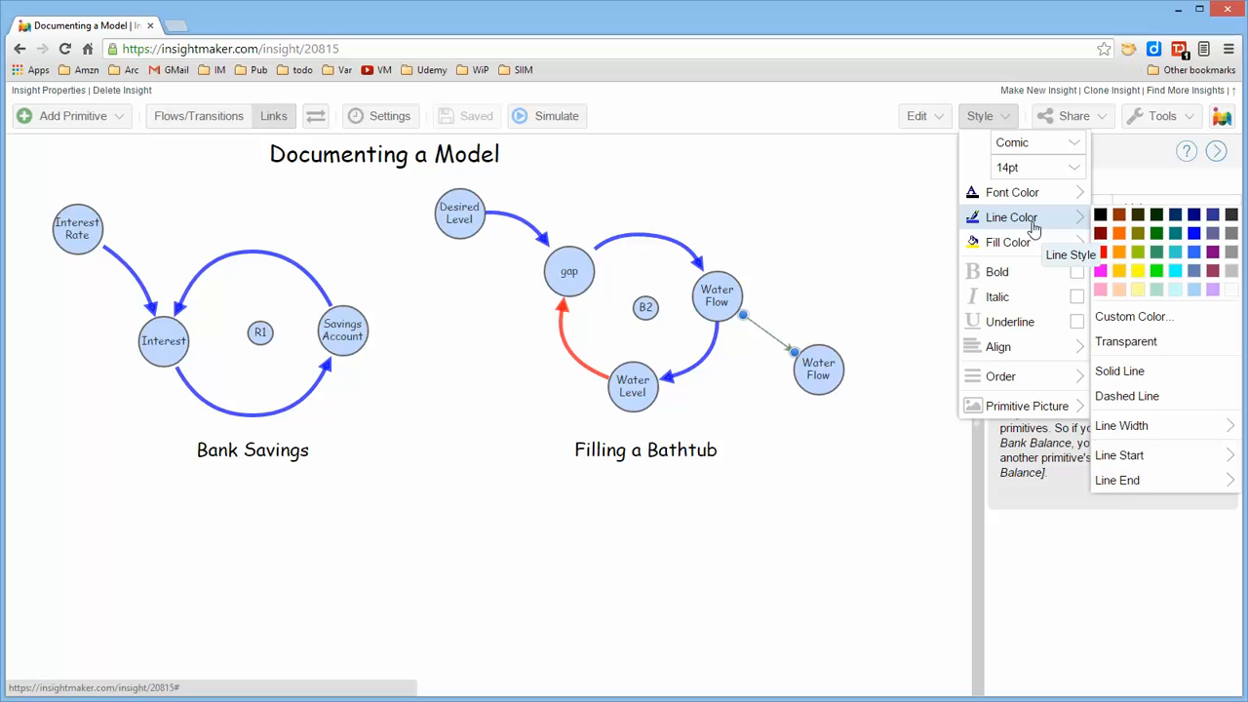
{"action": "mouse_move", "coordinate": [1121, 430]}
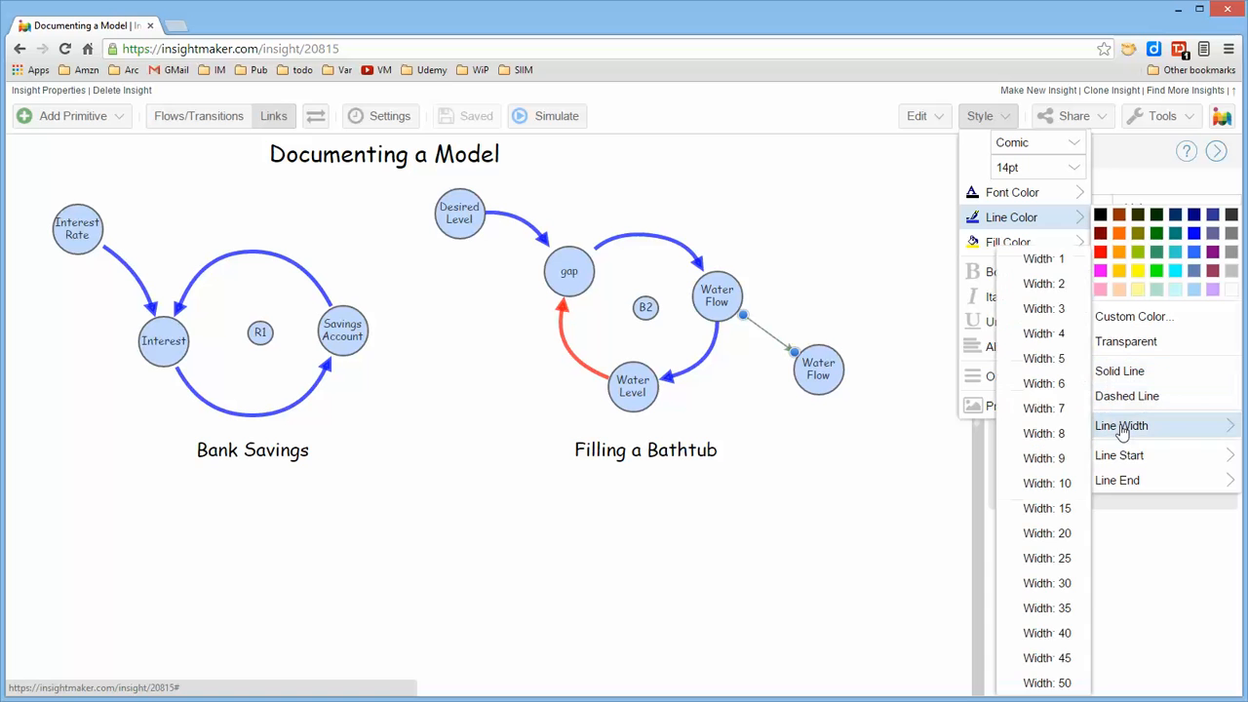
{"action": "left_click", "coordinate": [1051, 357]}
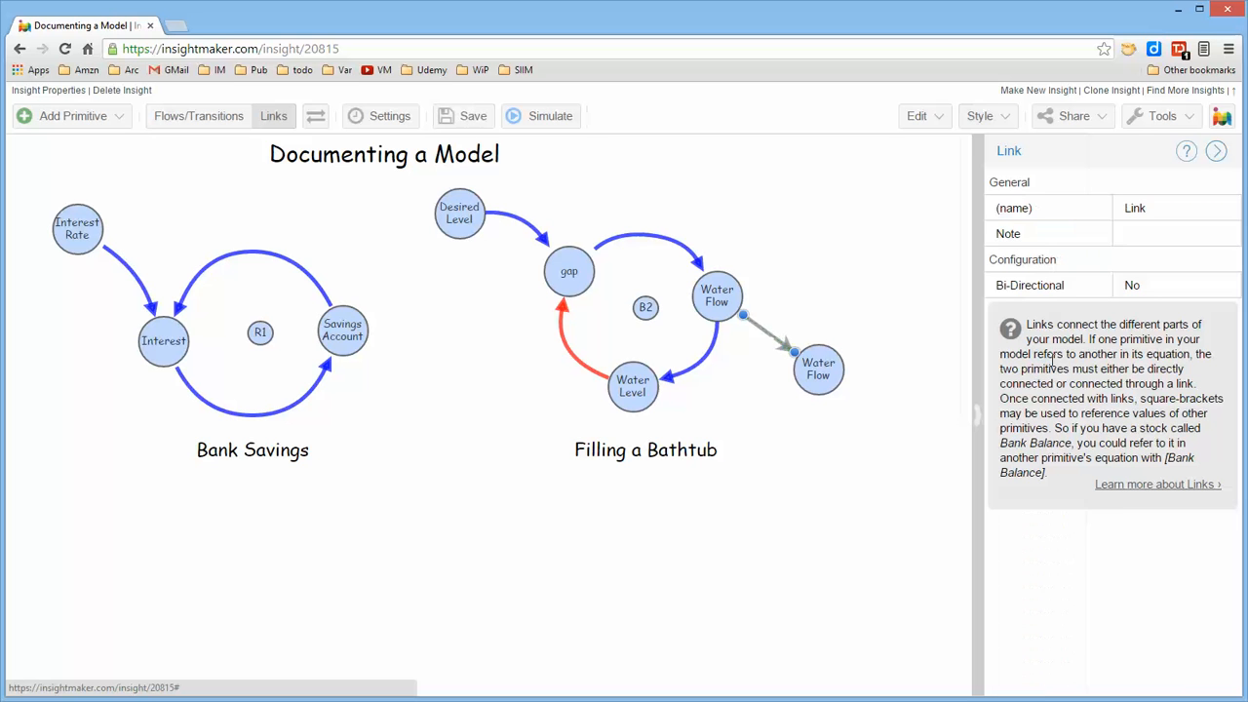
{"action": "left_click", "coordinate": [997, 118]}
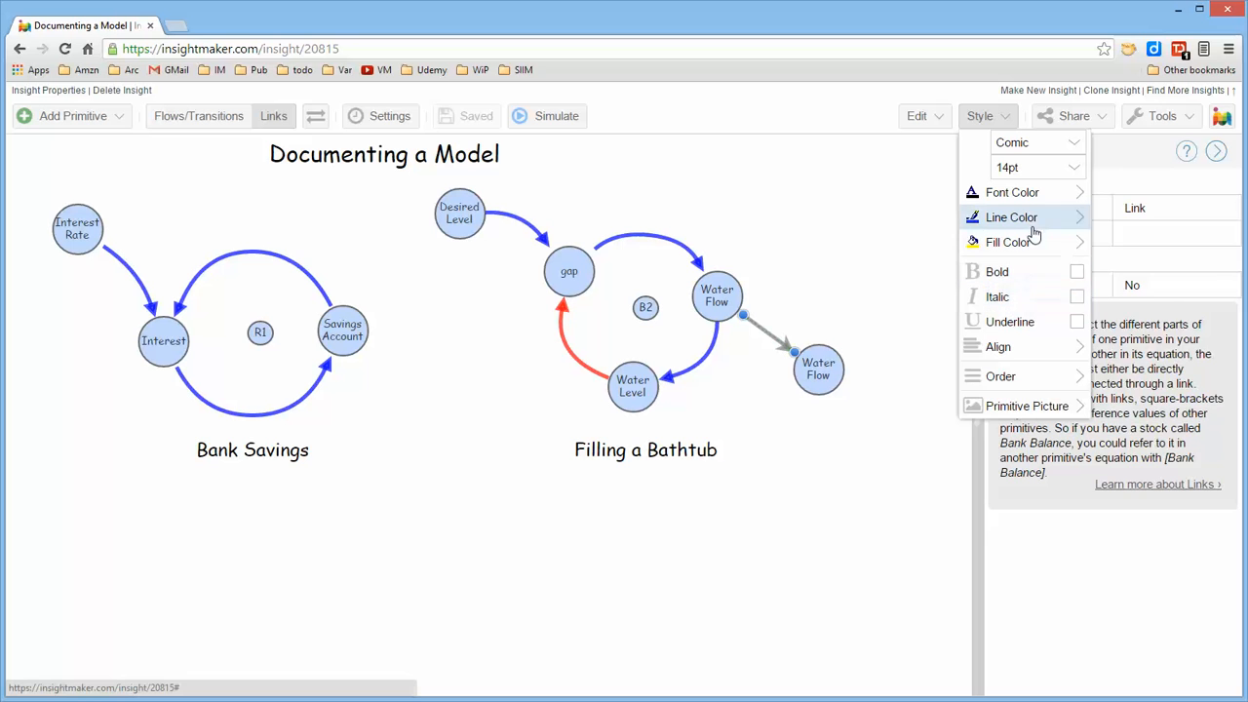
{"action": "mouse_move", "coordinate": [1036, 217]}
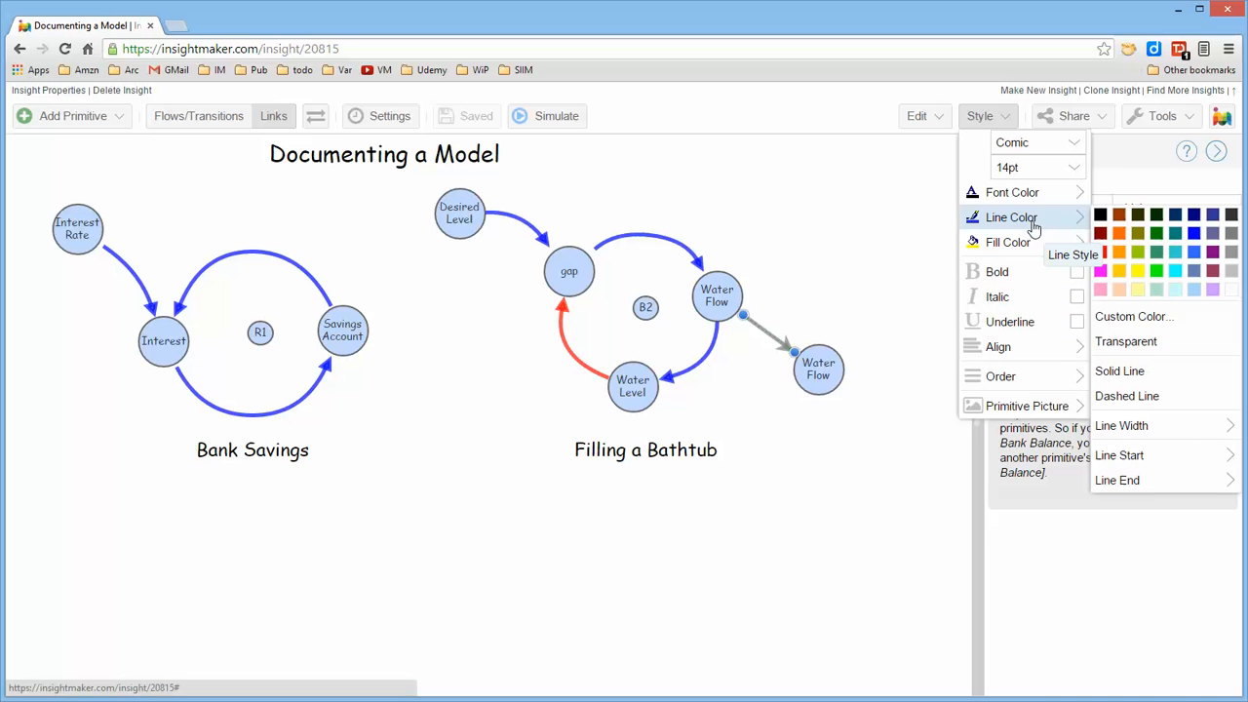
{"action": "left_click", "coordinate": [1195, 234]}
{"action": "left_click", "coordinate": [892, 246]}
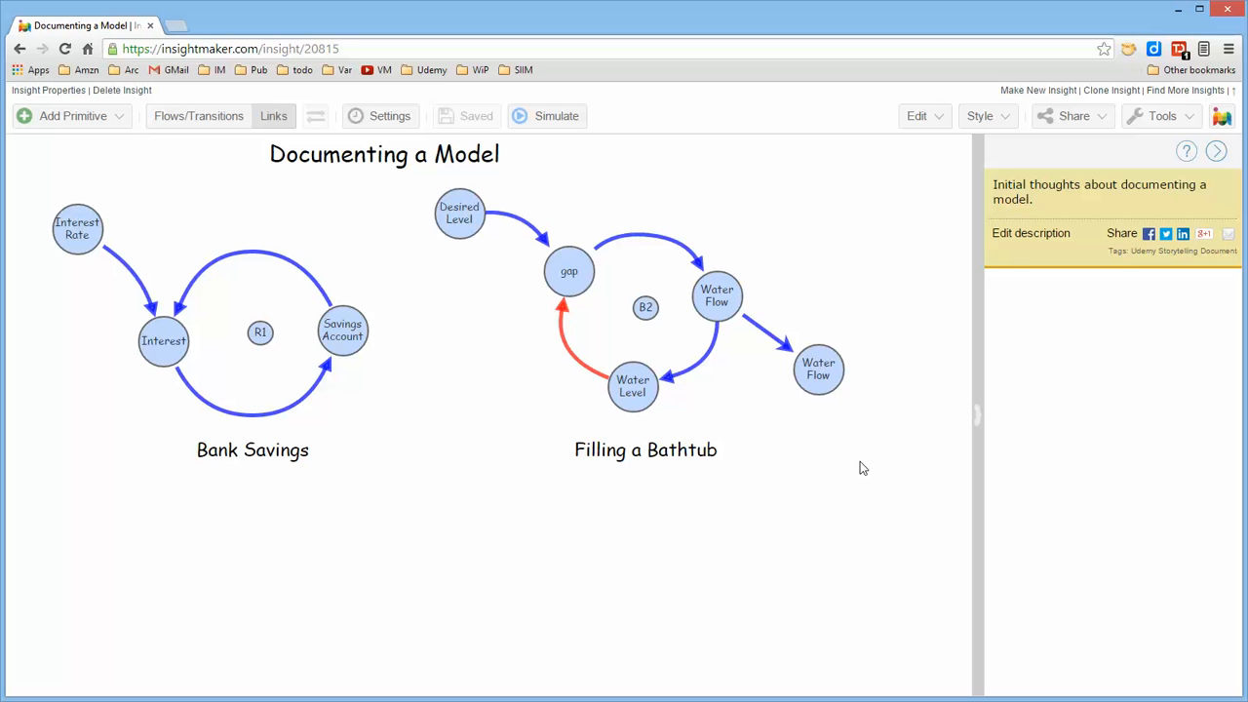
Place two copies of the blue link in the empty area and reconnect one from Water Level to the copied Water Flow circle
{"action": "left_click_drag", "start_coordinate": [765, 328], "coordinate": [913, 232]}
{"action": "left_click", "coordinate": [899, 315]}
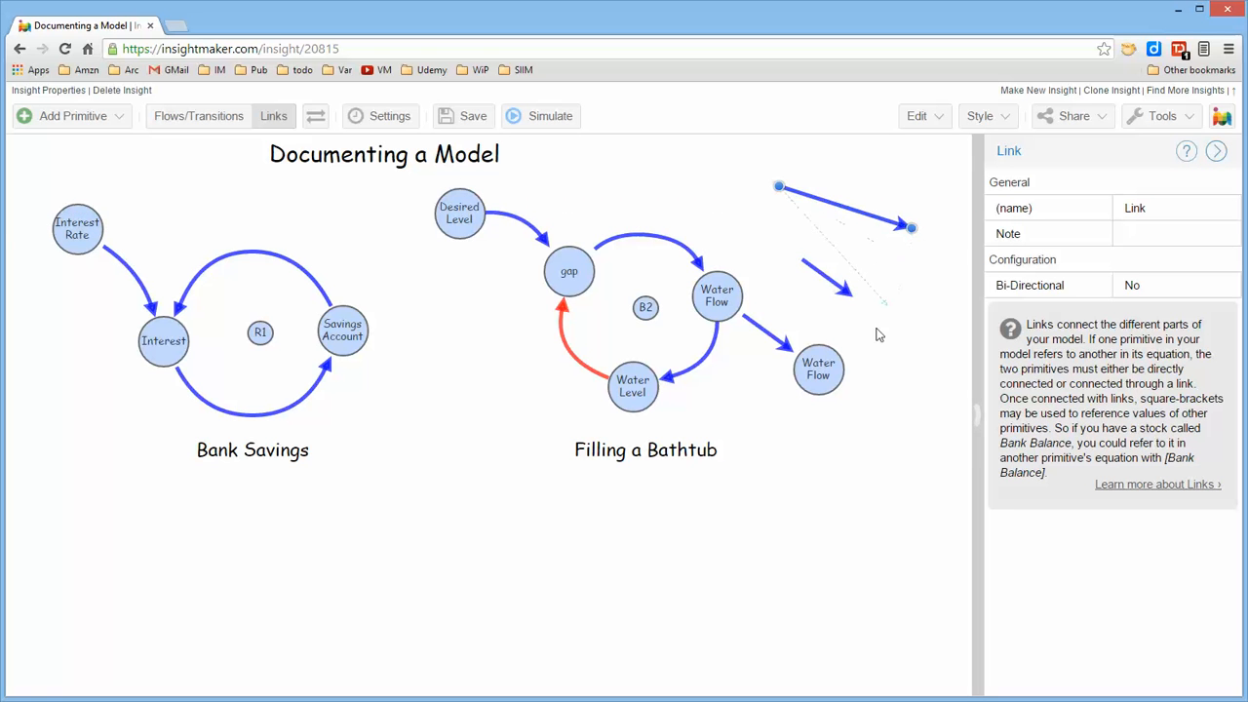
{"action": "left_click_drag", "start_coordinate": [876, 335], "coordinate": [816, 359]}
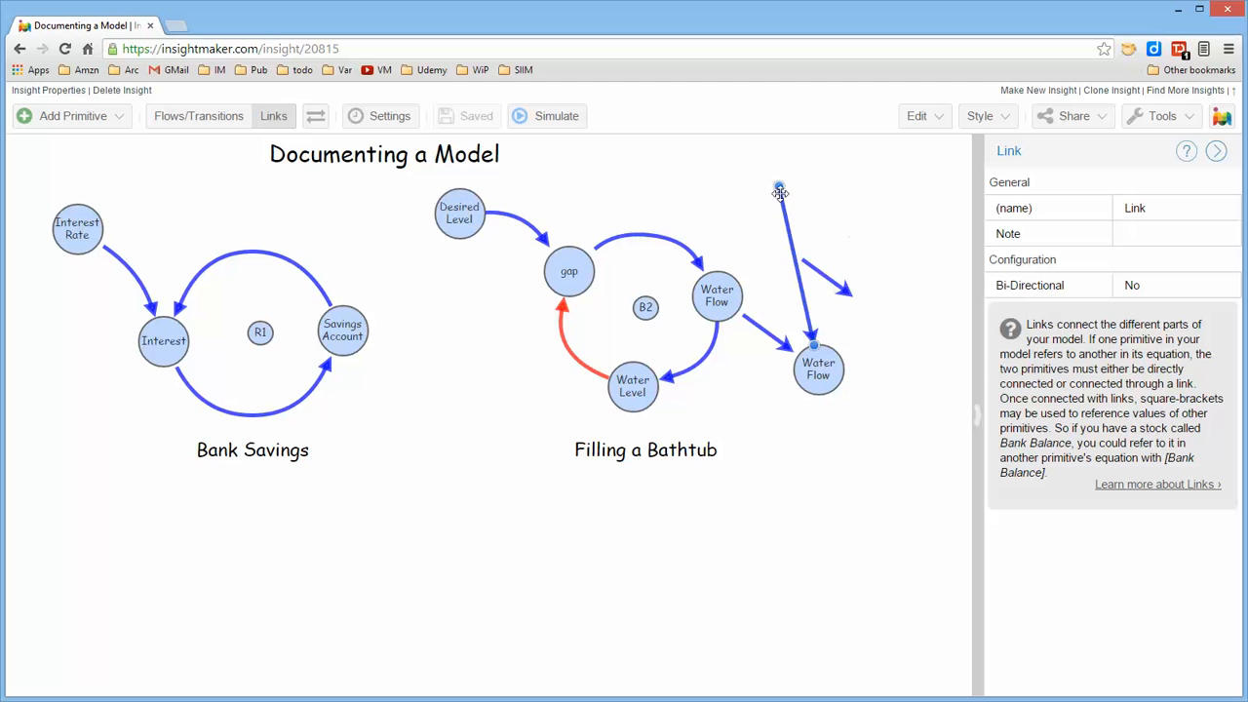
{"action": "left_click_drag", "start_coordinate": [781, 193], "coordinate": [649, 400]}
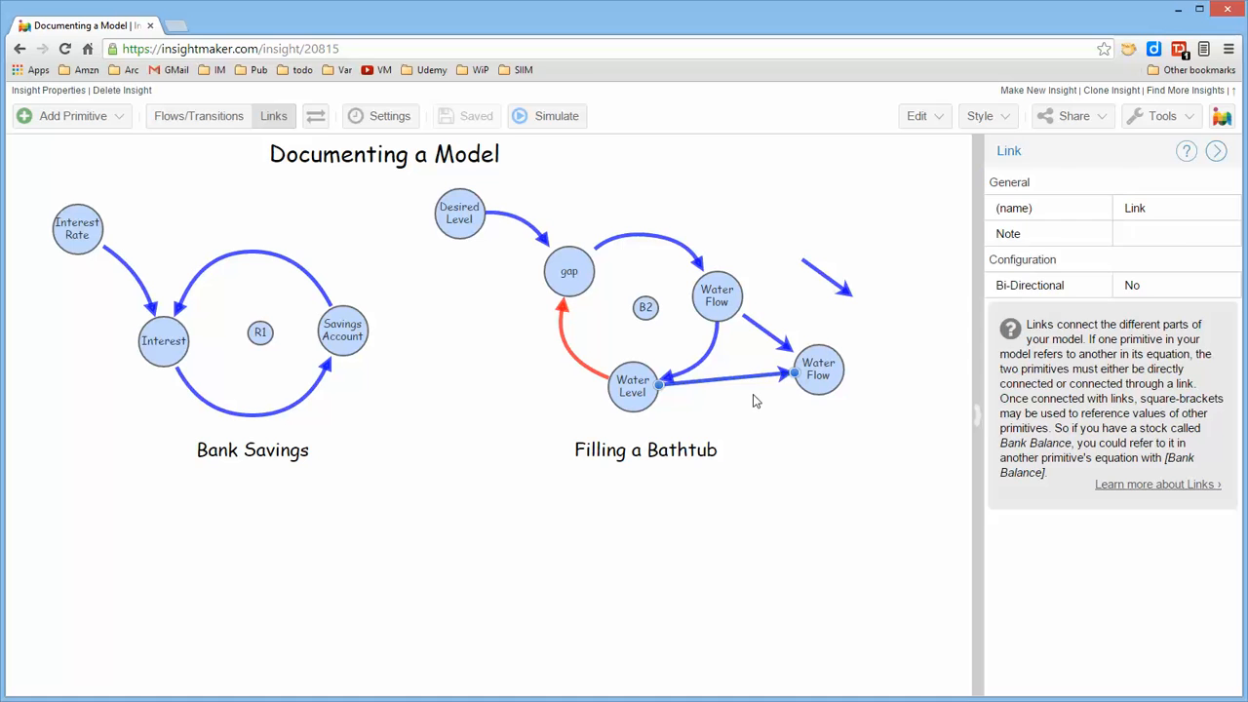
Delete both copied links, the one from Water Level and the unattached one
{"action": "key", "text": "Delete"}
{"action": "left_click", "coordinate": [821, 278]}
{"action": "key", "text": "Delete"}
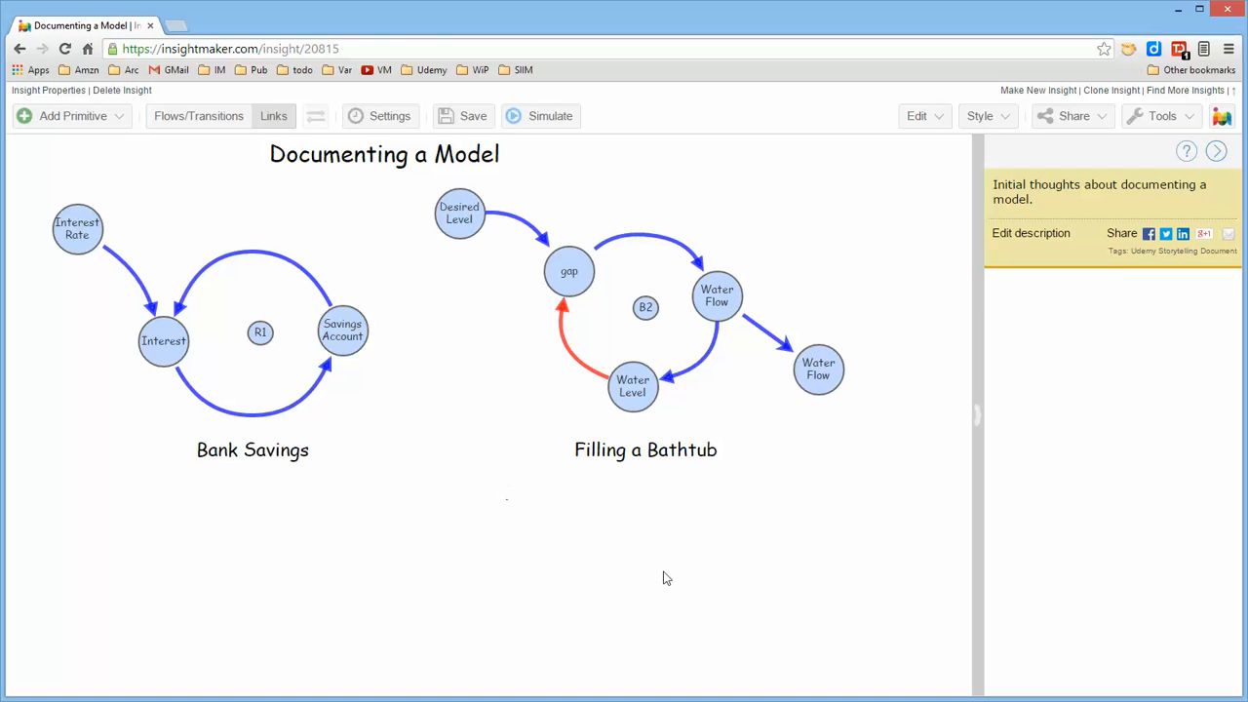
Delete the copied Water Flow circle and the link leading to it, and save the insight
{"action": "left_click", "coordinate": [818, 376]}
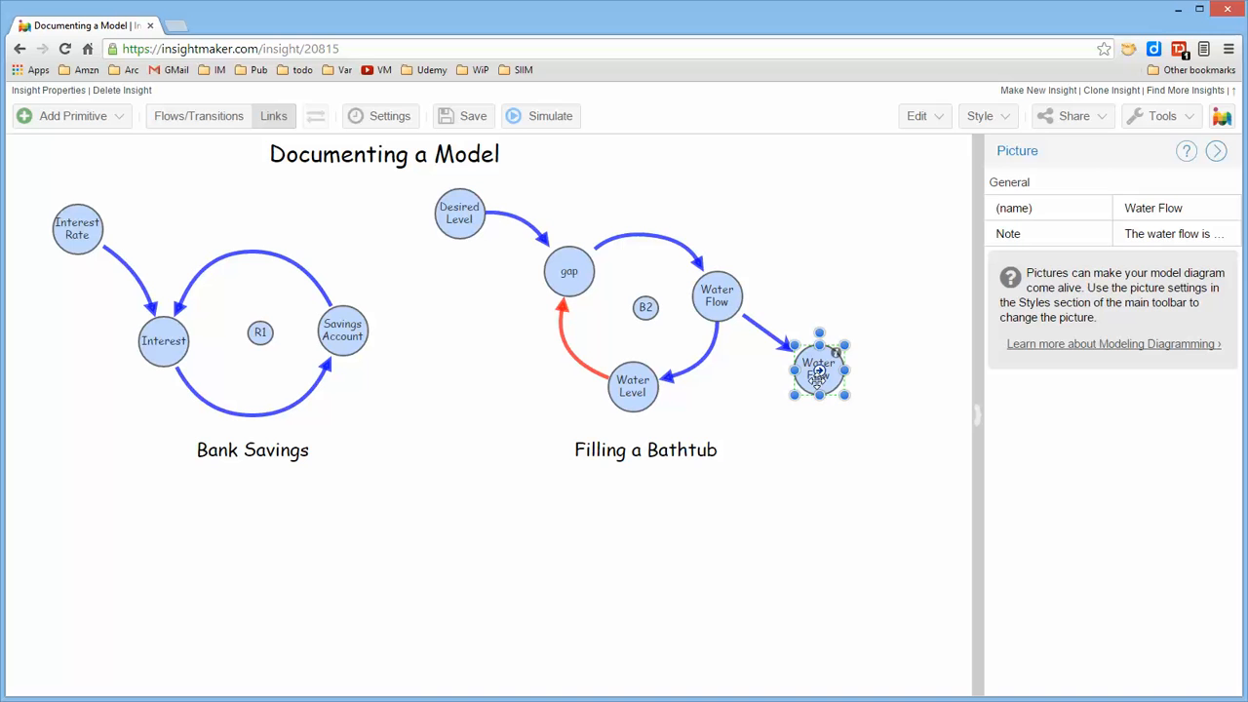
{"action": "key", "text": "Delete"}
{"action": "left_click", "coordinate": [780, 340]}
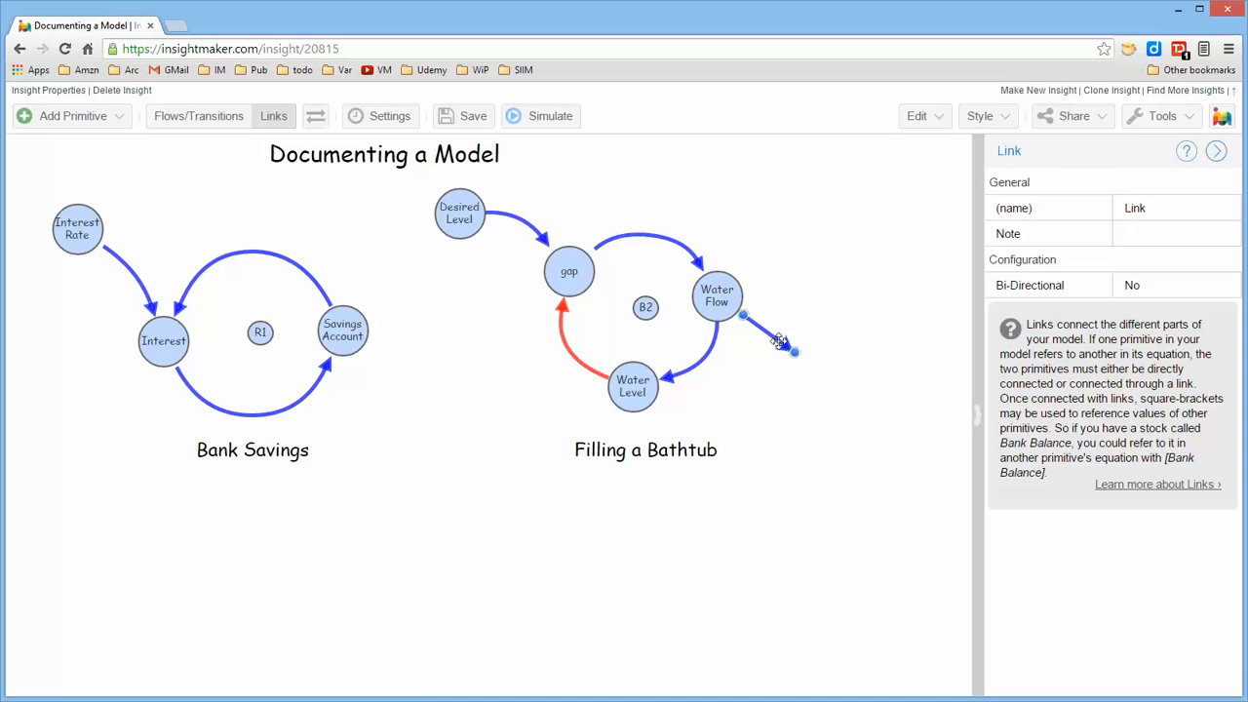
{"action": "key", "text": "Delete"}
{"action": "key", "text": "ctrl+s"}
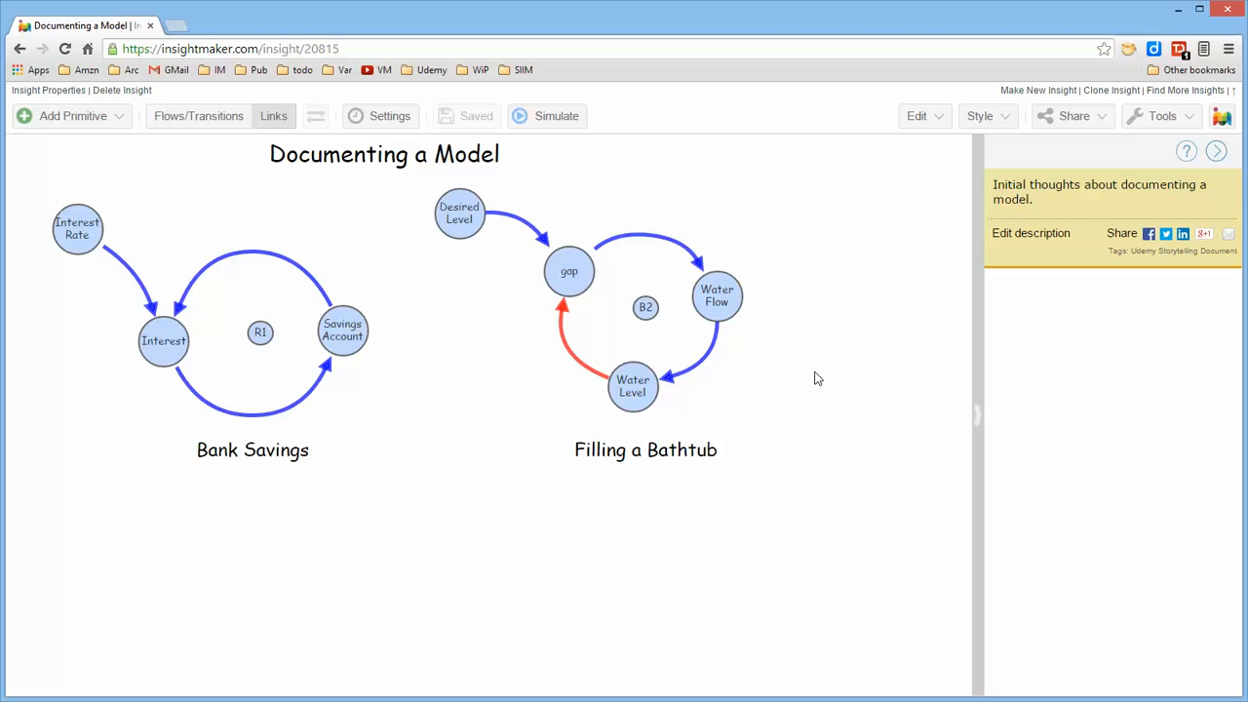
Place a new copy of Water Flow beside the Filling a Bathtub loop and draw a link to it from the original
{"action": "mouse_move", "coordinate": [728, 299]}
{"action": "left_click_drag", "start_coordinate": [726, 297], "coordinate": [837, 369]}
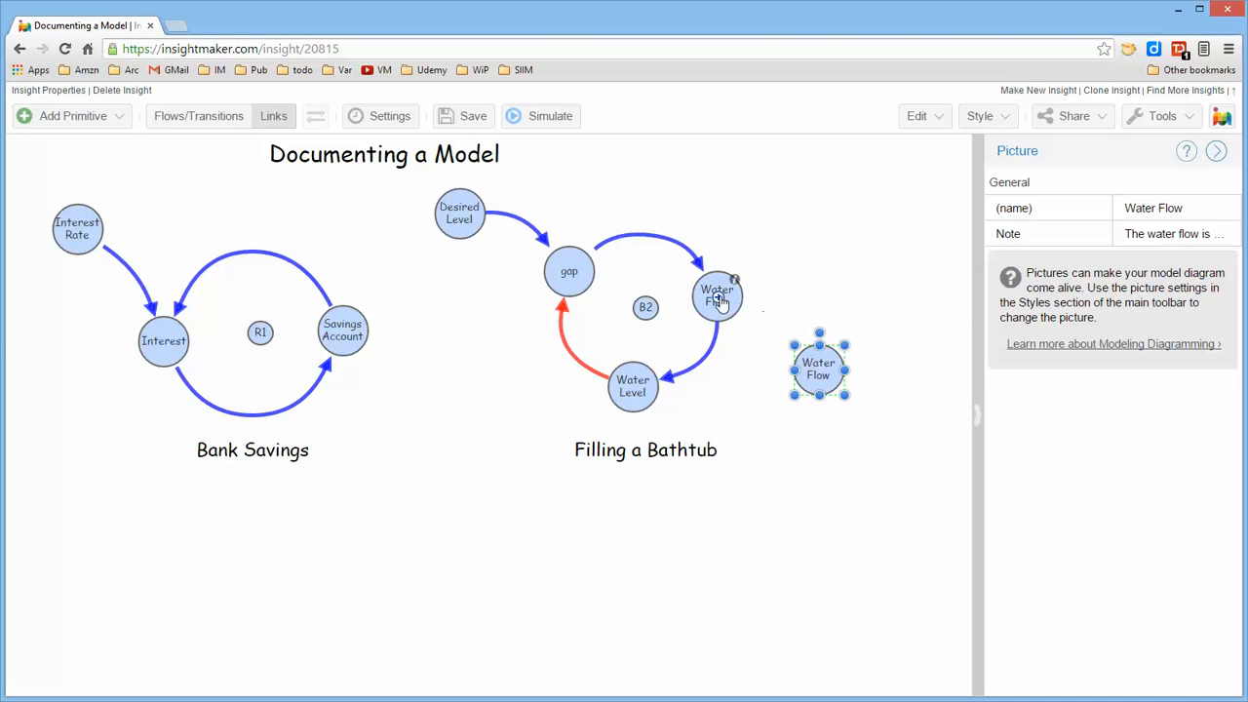
{"action": "left_click_drag", "start_coordinate": [719, 302], "coordinate": [820, 366]}
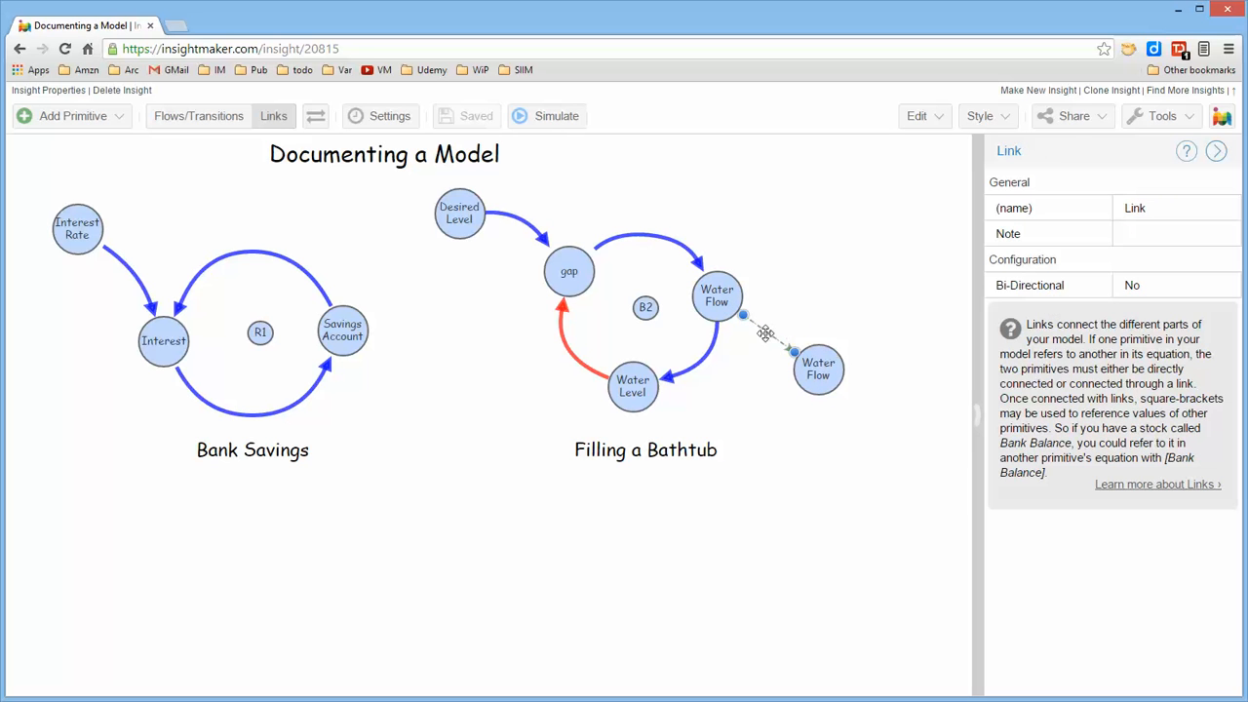
{"action": "left_click", "coordinate": [795, 414]}
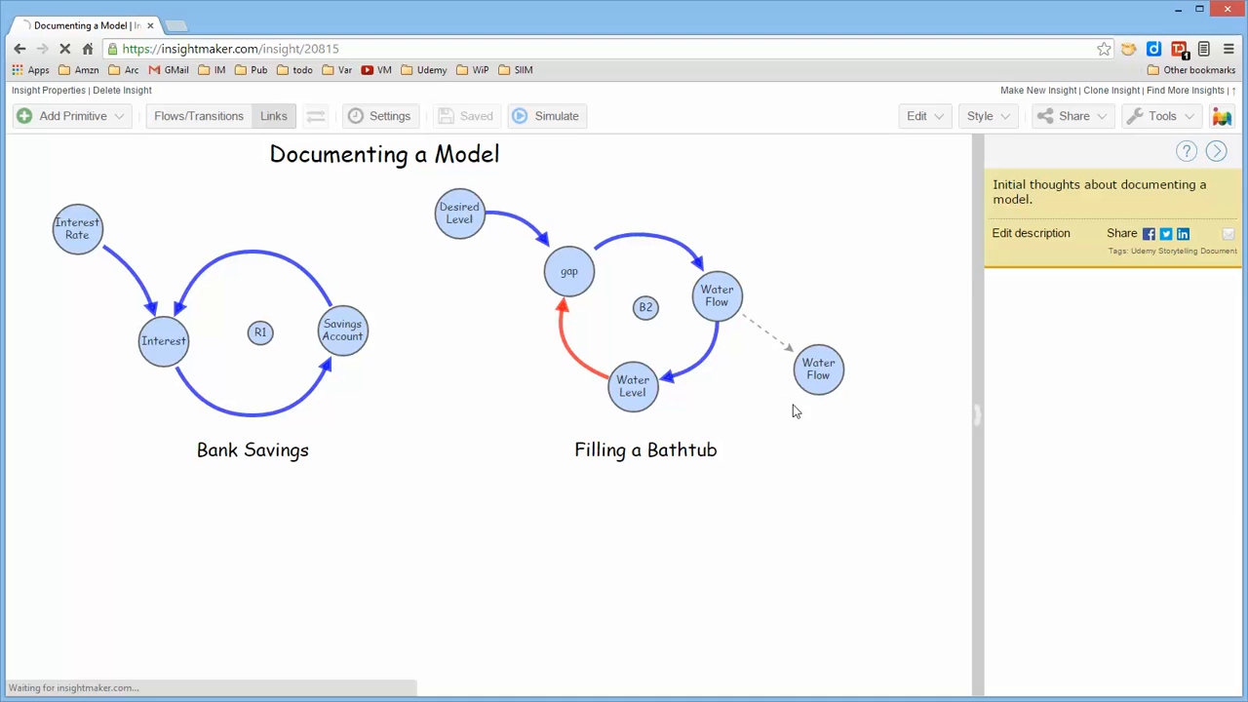
Bend the dashed link between the two Water Flow circles into a curve using three bend points
{"action": "left_click", "coordinate": [769, 335]}
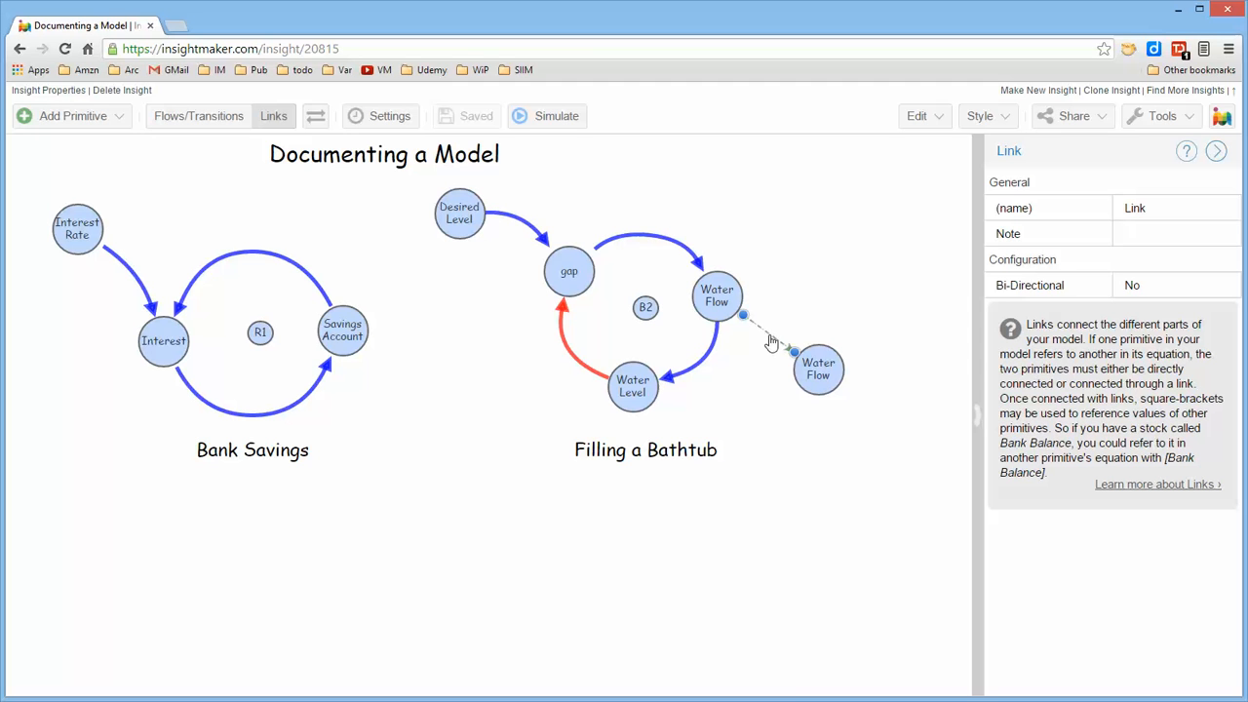
{"action": "left_click_drag", "start_coordinate": [770, 335], "coordinate": [779, 261]}
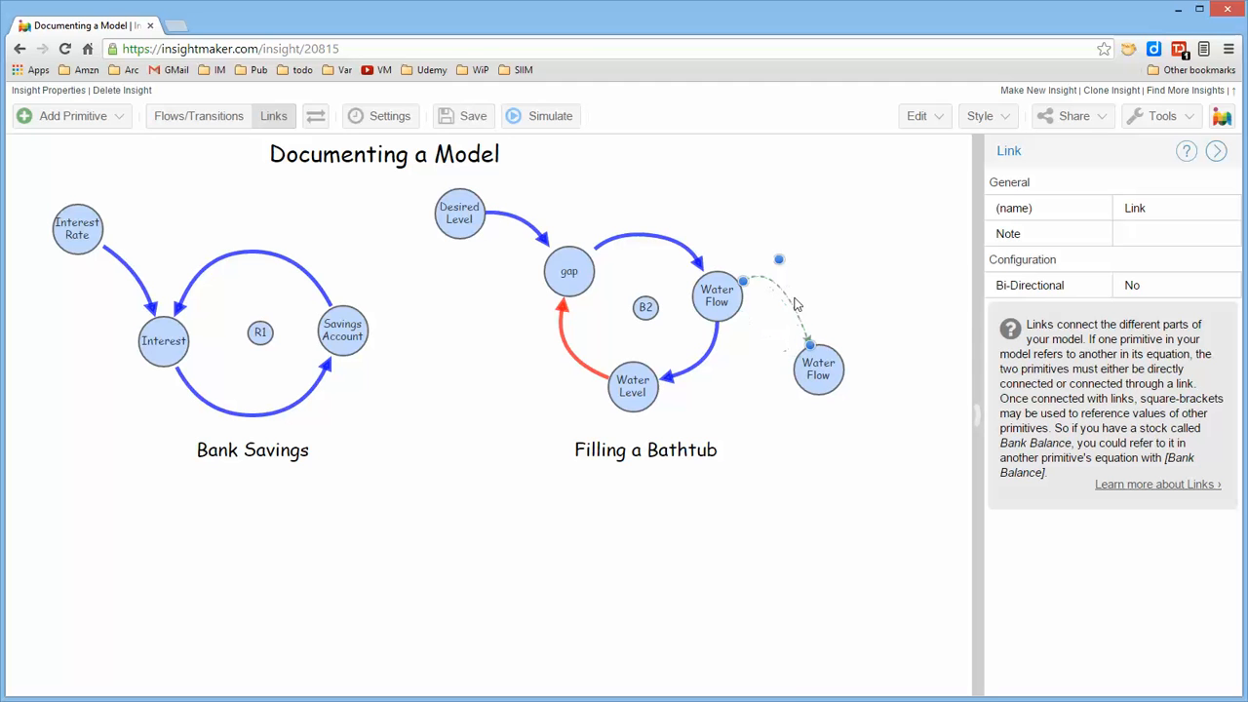
{"action": "left_click_drag", "start_coordinate": [795, 310], "coordinate": [856, 249]}
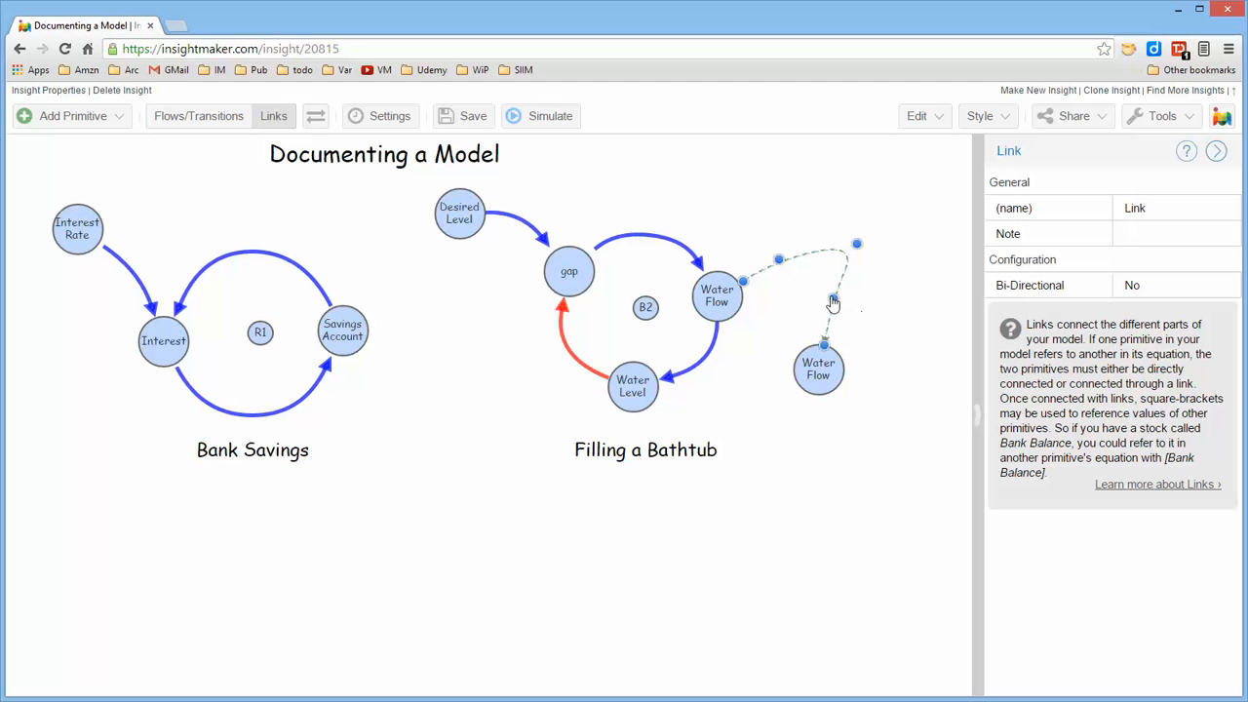
{"action": "left_click_drag", "start_coordinate": [831, 298], "coordinate": [795, 321]}
{"action": "left_click", "coordinate": [875, 320]}
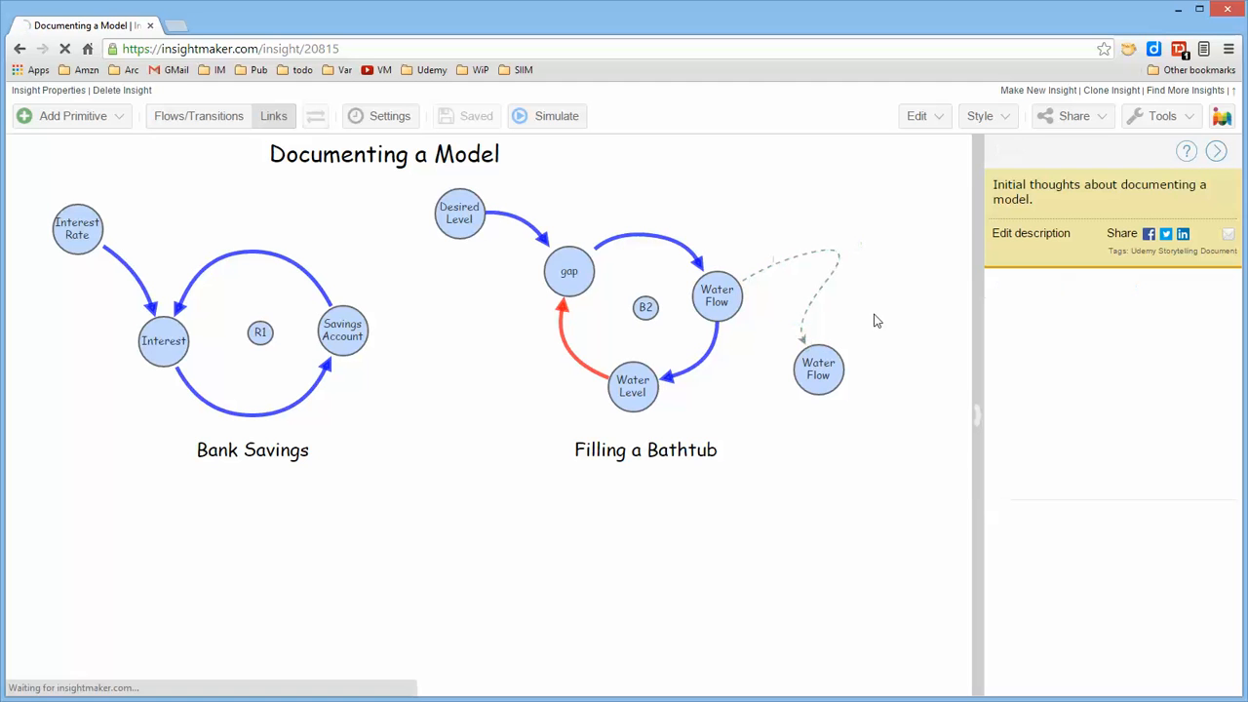
Remove all three bend points from the dashed link to straighten it
{"action": "left_click", "coordinate": [824, 282]}
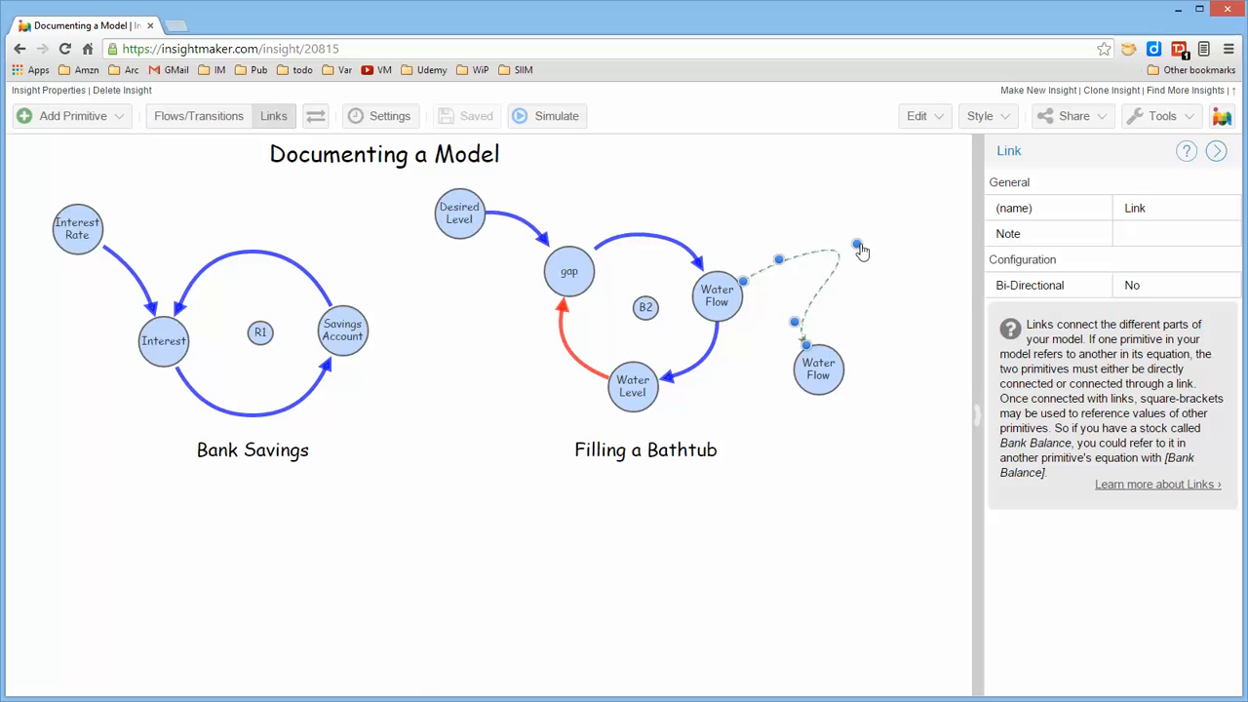
{"action": "left_click", "coordinate": [860, 245], "text": "shift"}
{"action": "left_click", "coordinate": [874, 245]}
{"action": "left_click", "coordinate": [789, 298]}
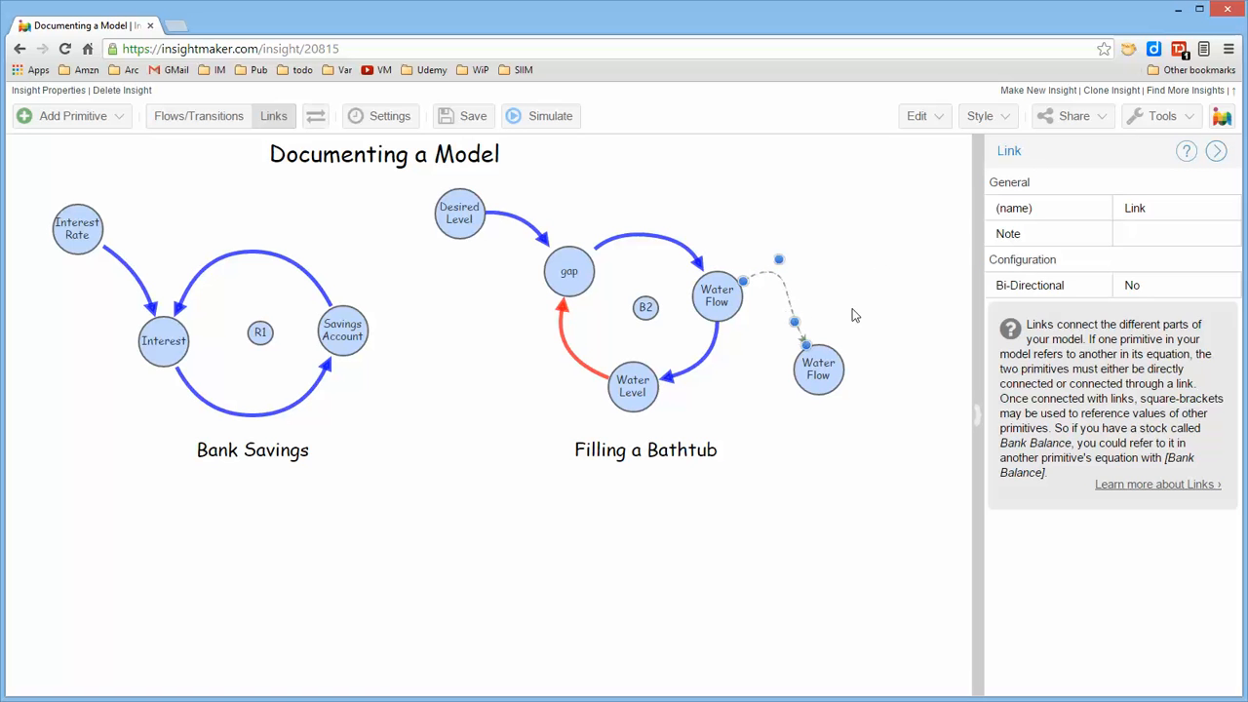
{"action": "mouse_move", "coordinate": [808, 351]}
{"action": "left_mouse_down"}
{"action": "mouse_move", "coordinate": [859, 297]}
{"action": "mouse_move", "coordinate": [817, 369]}
{"action": "left_mouse_up"}
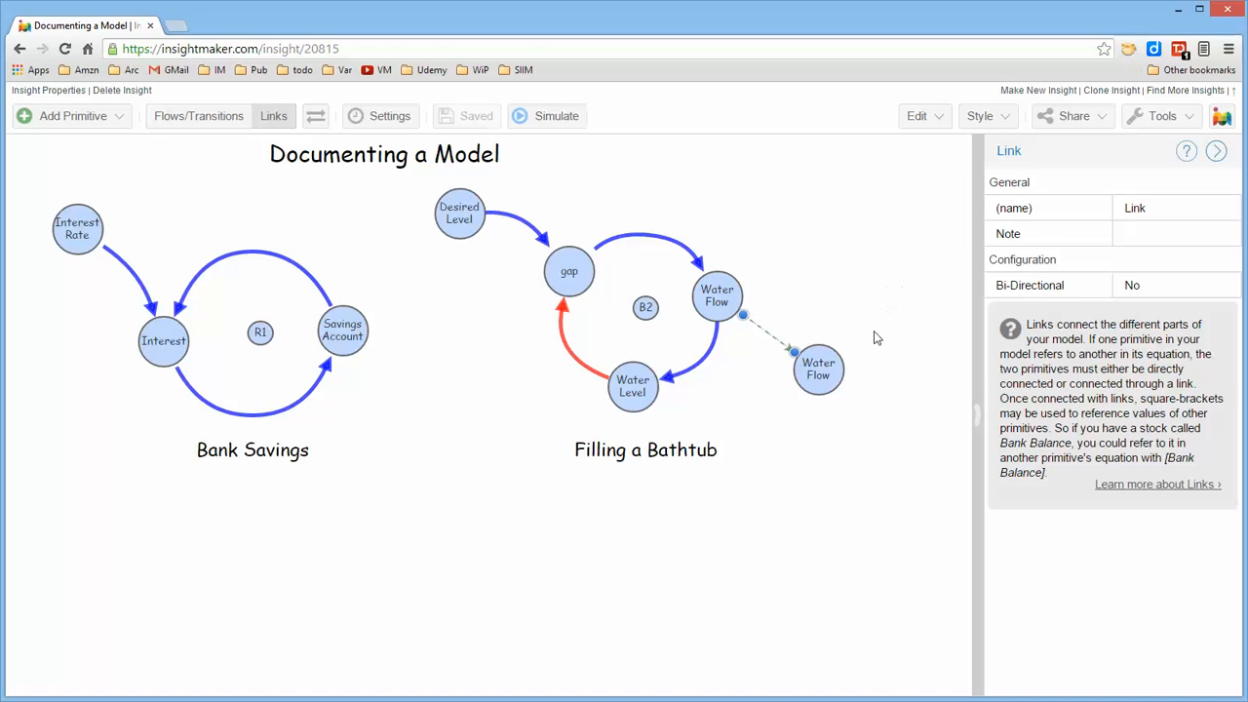
Delete the copied Water Flow circle and its dashed link
{"action": "left_click", "coordinate": [823, 363]}
{"action": "key", "text": "Delete"}
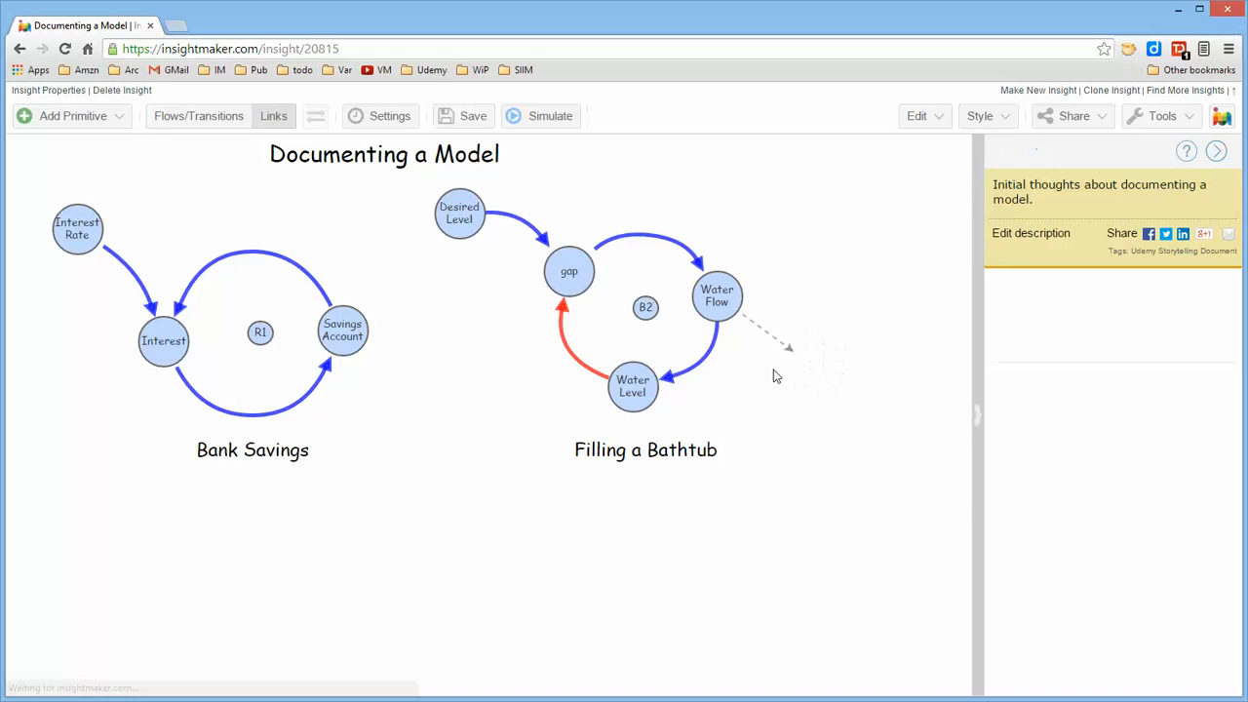
{"action": "left_click", "coordinate": [788, 349]}
{"action": "key", "text": "Delete"}
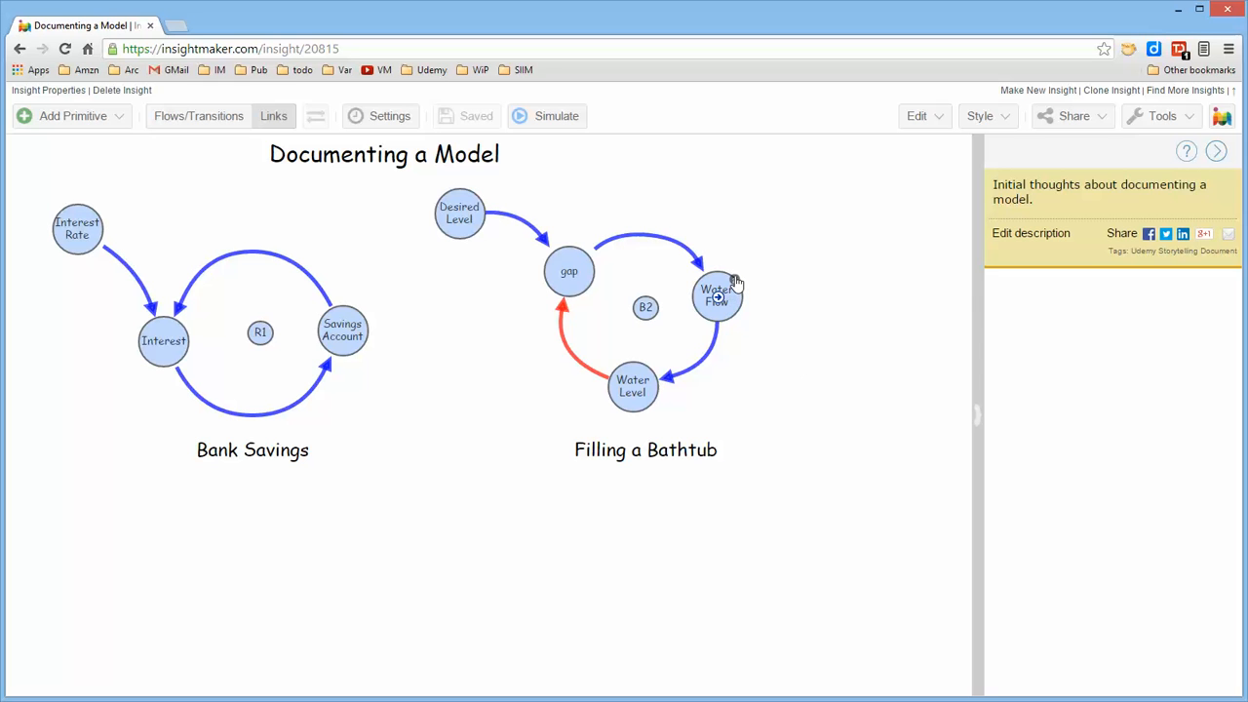
Read the notes on Water Flow, Water Level, gap, Desired Level and B2 in the Filling a Bathtub loop
{"action": "mouse_move", "coordinate": [736, 282]}
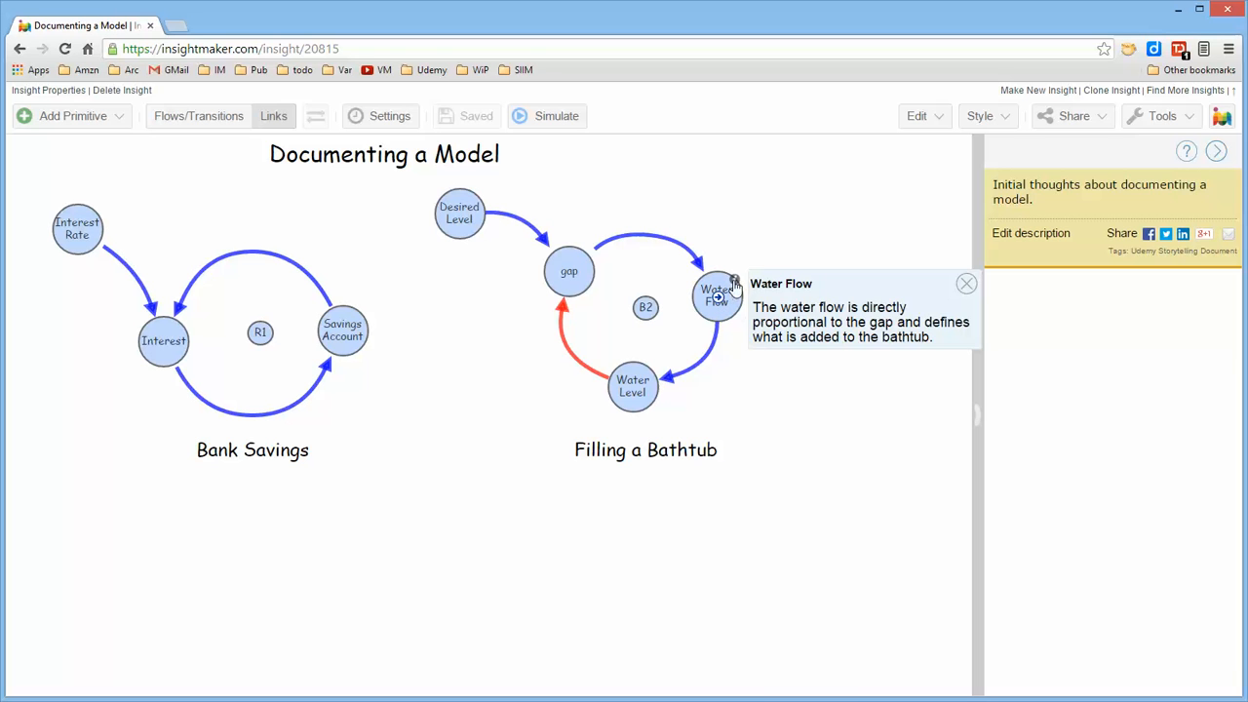
{"action": "mouse_move", "coordinate": [649, 373]}
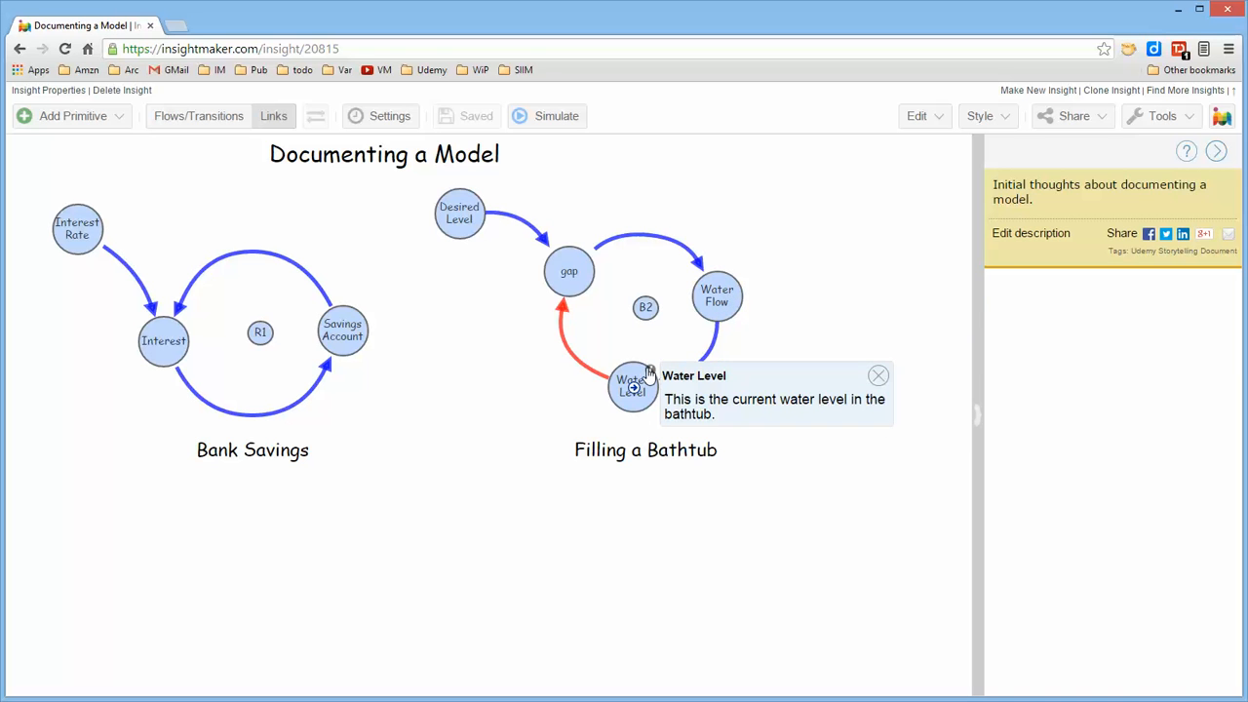
{"action": "mouse_move", "coordinate": [588, 261]}
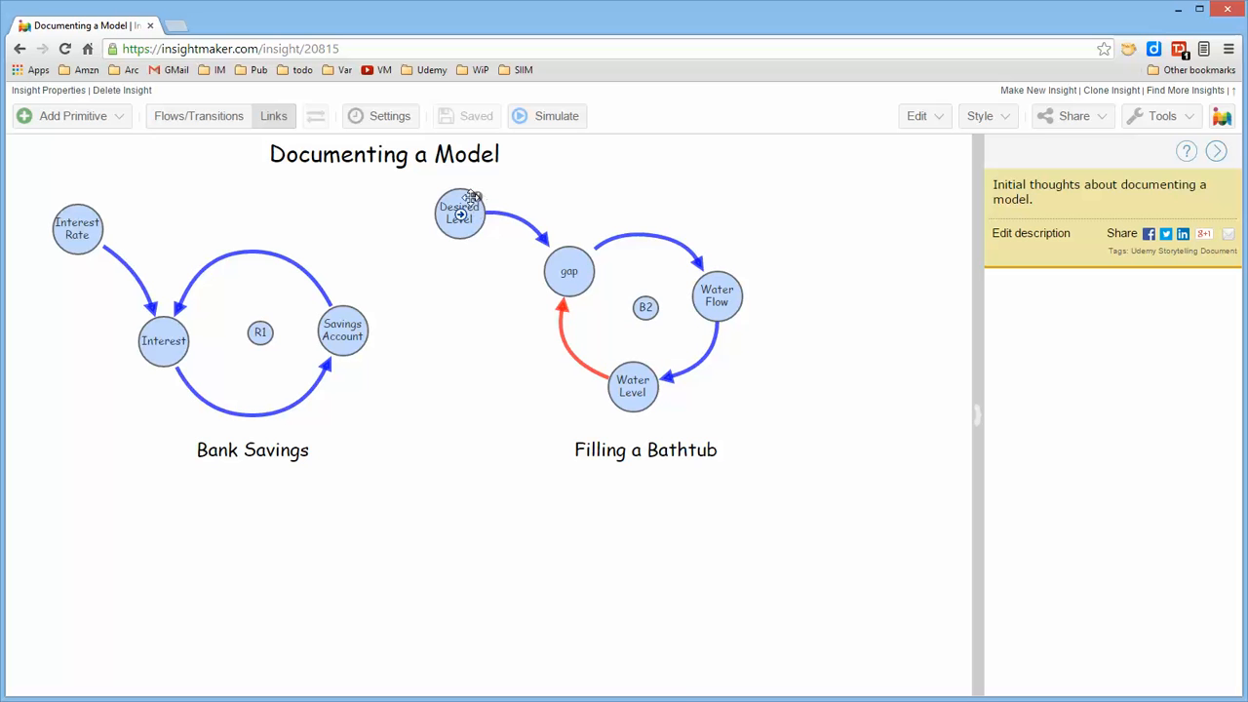
{"action": "mouse_move", "coordinate": [476, 201]}
{"action": "mouse_move", "coordinate": [648, 305]}
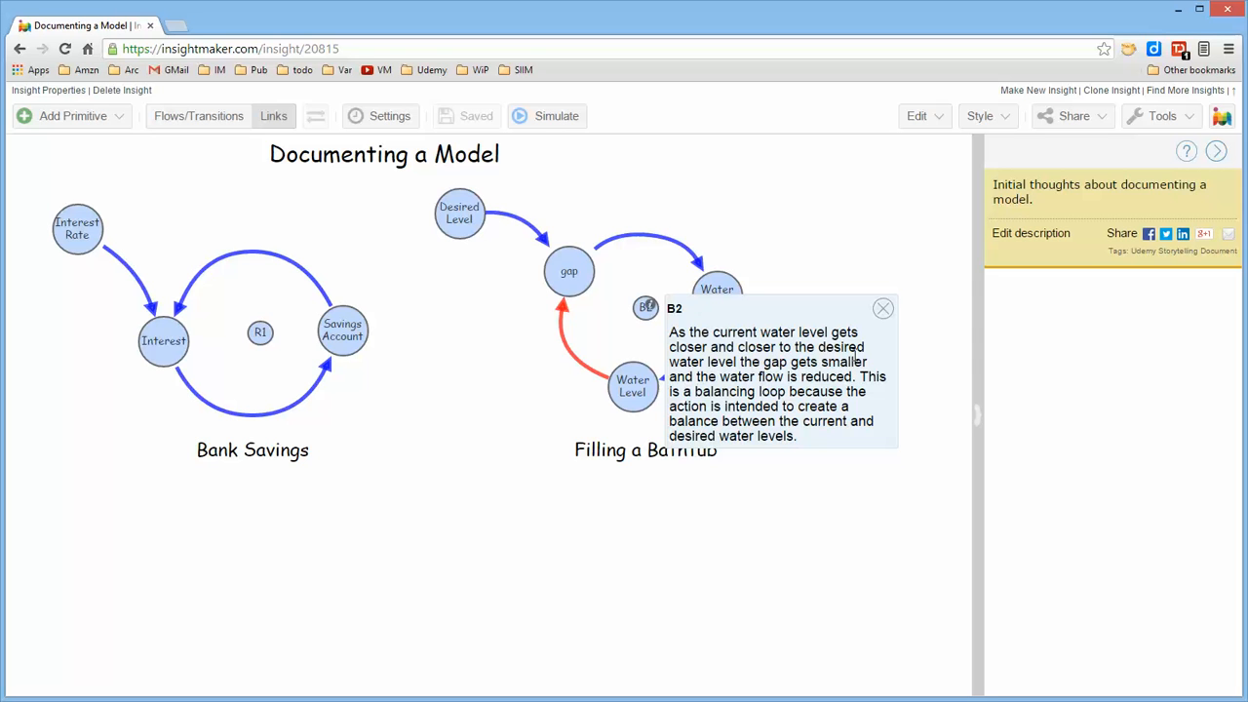
{"action": "left_click", "coordinate": [884, 310]}
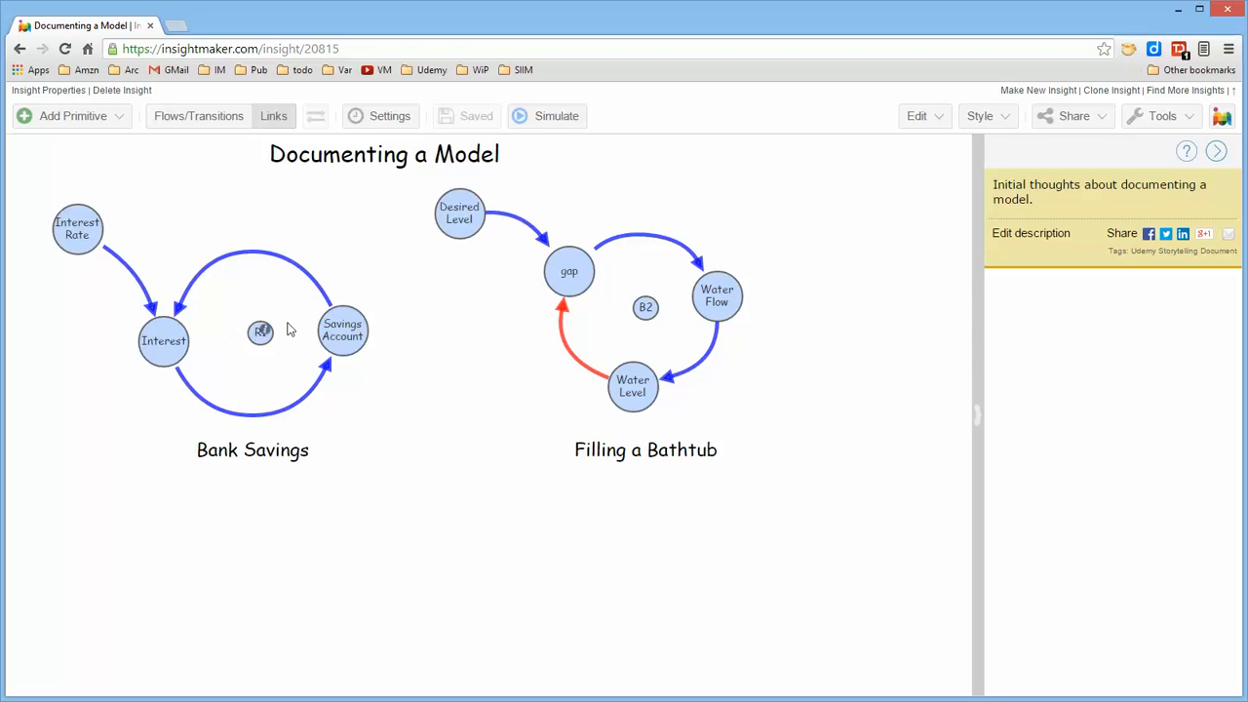
Read the notes on R1, Savings Account, Interest Rate and Interest in the Bank Savings loop
{"action": "mouse_move", "coordinate": [263, 332]}
{"action": "mouse_move", "coordinate": [362, 319]}
{"action": "mouse_move", "coordinate": [95, 216]}
{"action": "mouse_move", "coordinate": [180, 329]}
Name the red link from Water Level to gap "decreases" and move its label slightly down along the link
{"action": "left_click", "coordinate": [578, 366]}
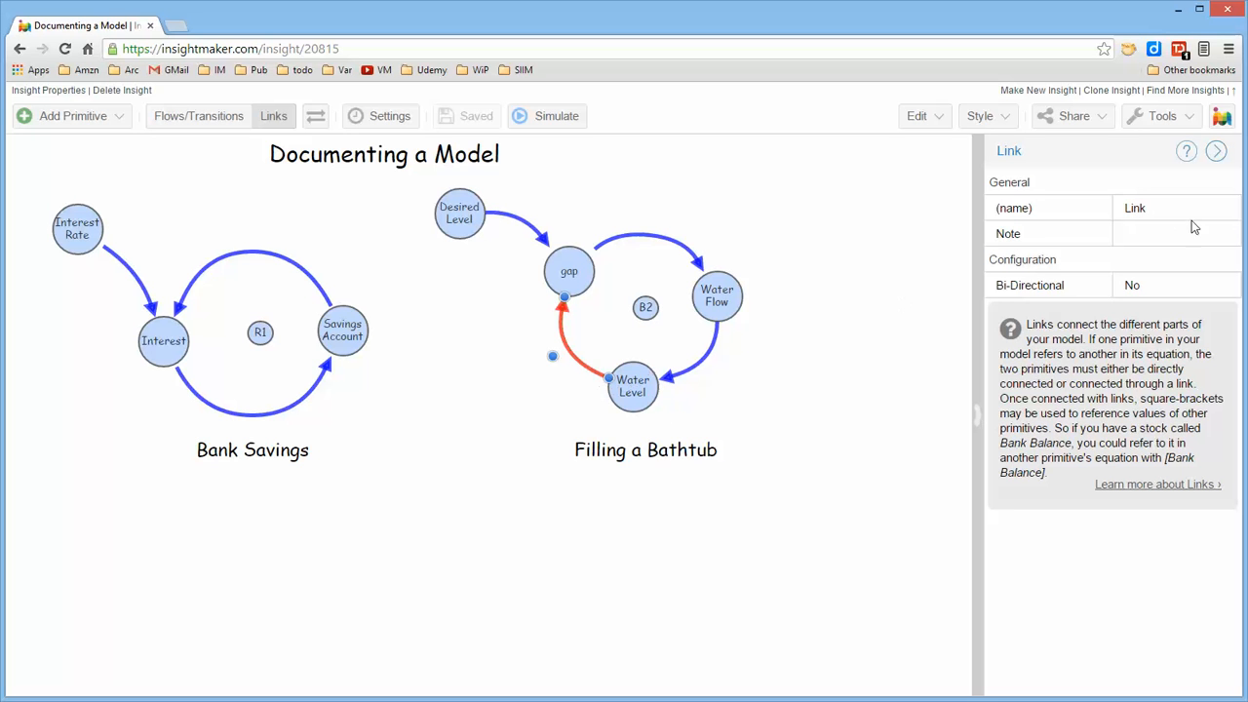
{"action": "left_click", "coordinate": [1150, 208]}
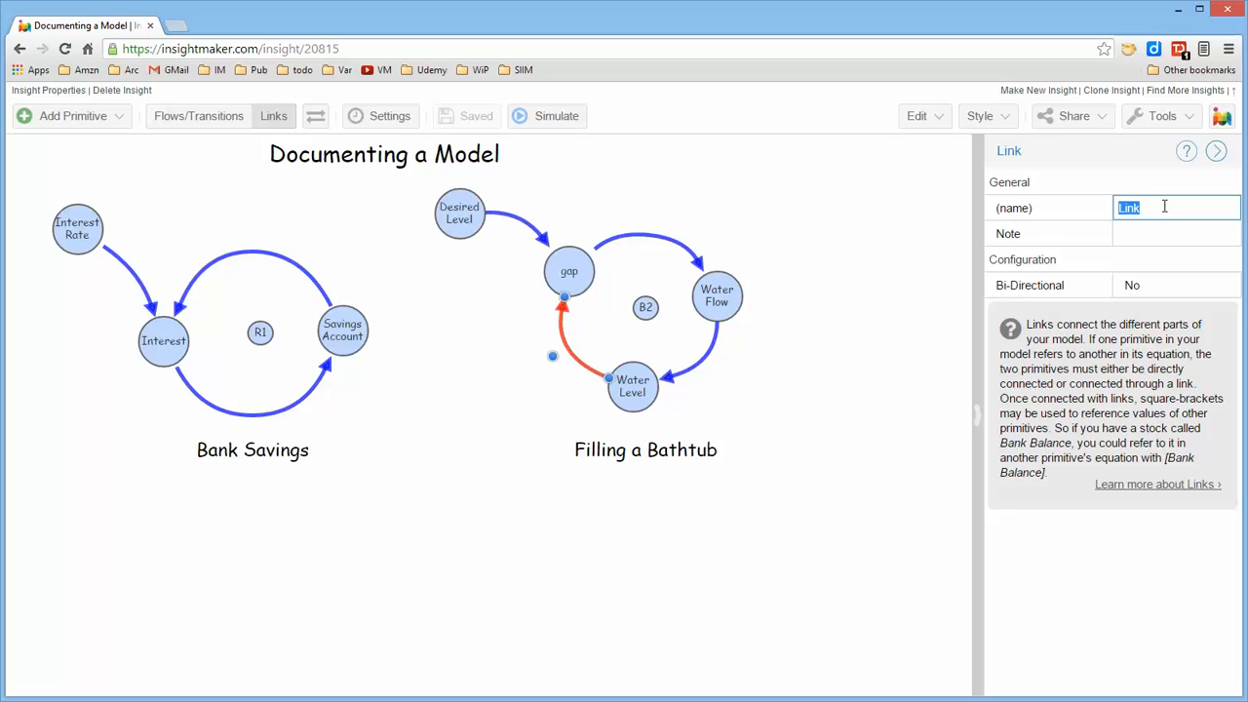
{"action": "type", "text": "decreases"}
{"action": "key", "text": "Return"}
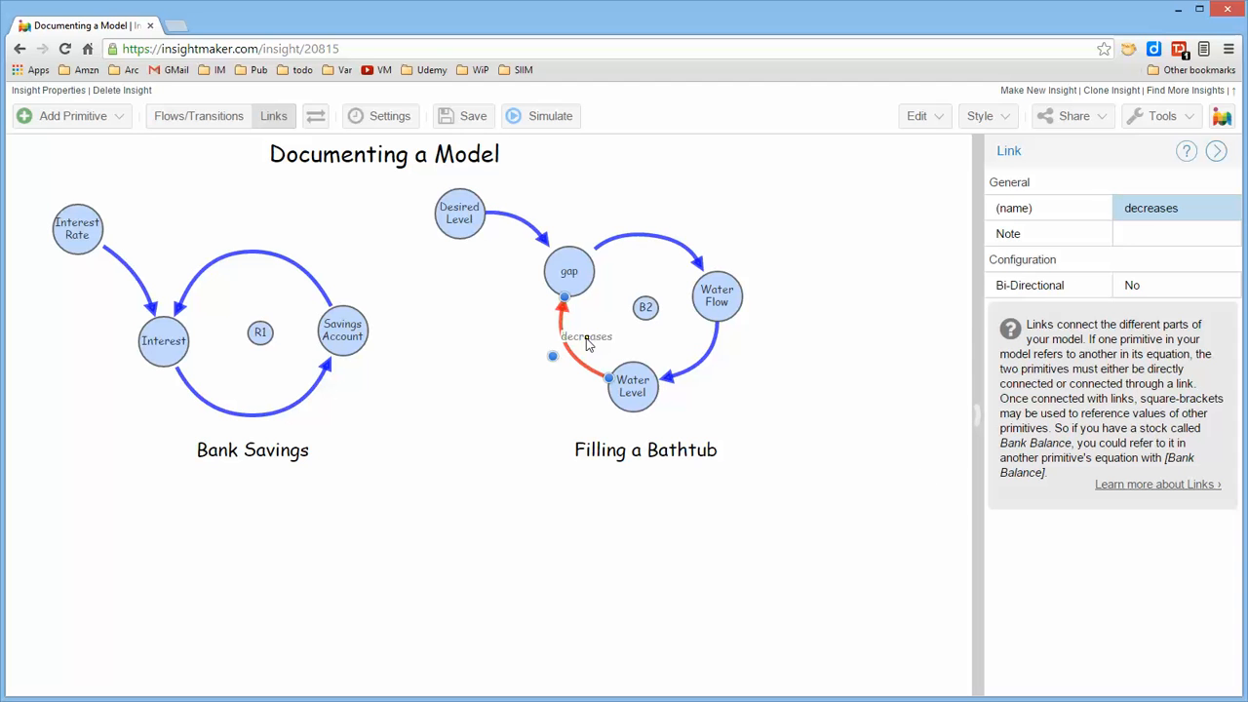
{"action": "left_click_drag", "start_coordinate": [588, 338], "coordinate": [573, 352]}
{"action": "left_click", "coordinate": [513, 429]}
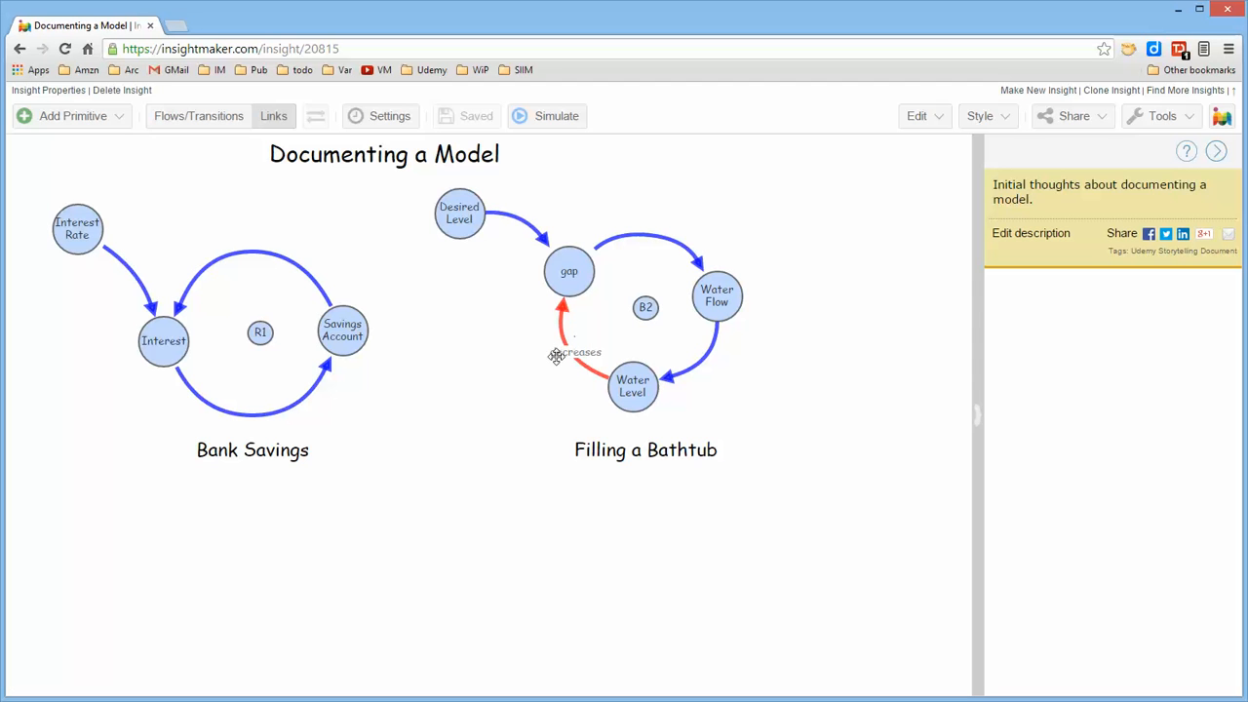
Name the lower link from Interest to Savings Account "delay" and move its label down onto the link
{"action": "left_click", "coordinate": [271, 415]}
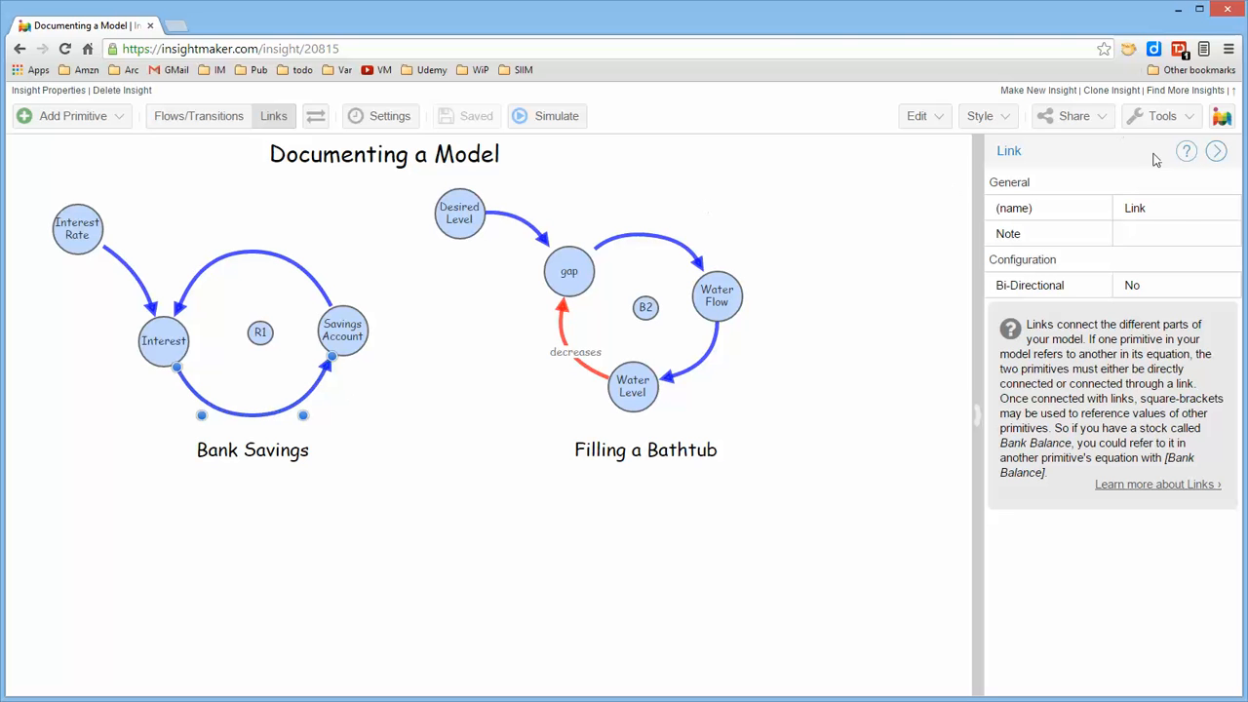
{"action": "left_click", "coordinate": [1167, 208]}
{"action": "type", "text": "delay"}
{"action": "key", "text": "Return"}
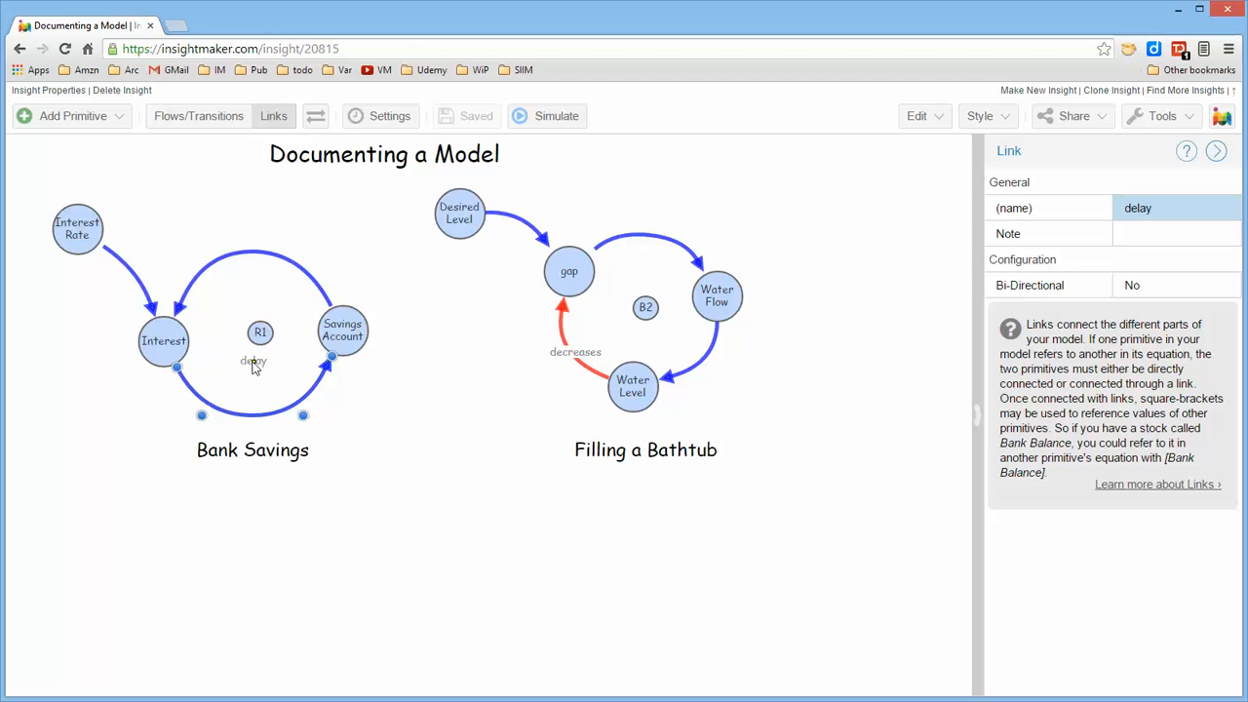
{"action": "left_click_drag", "start_coordinate": [253, 364], "coordinate": [248, 418]}
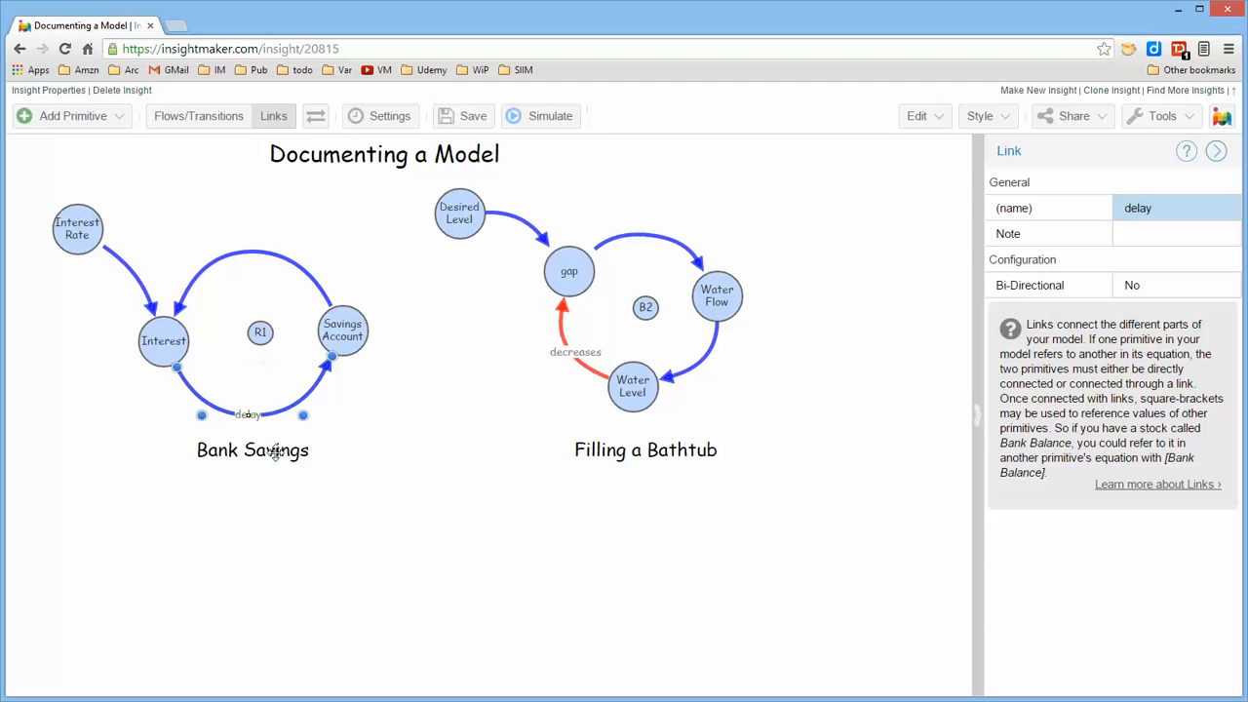
{"action": "left_click", "coordinate": [369, 538]}
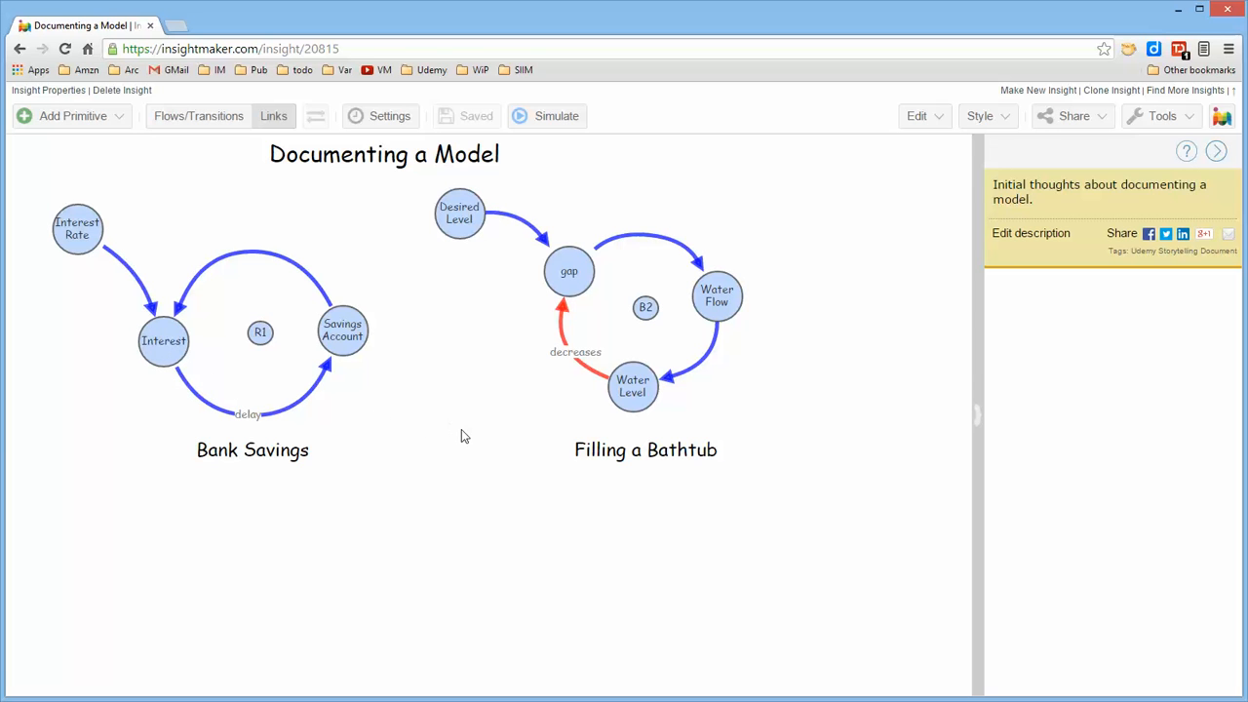
Add the note "this is a note on a link" to the red link from Water Level to gap
{"action": "left_click", "coordinate": [562, 334]}
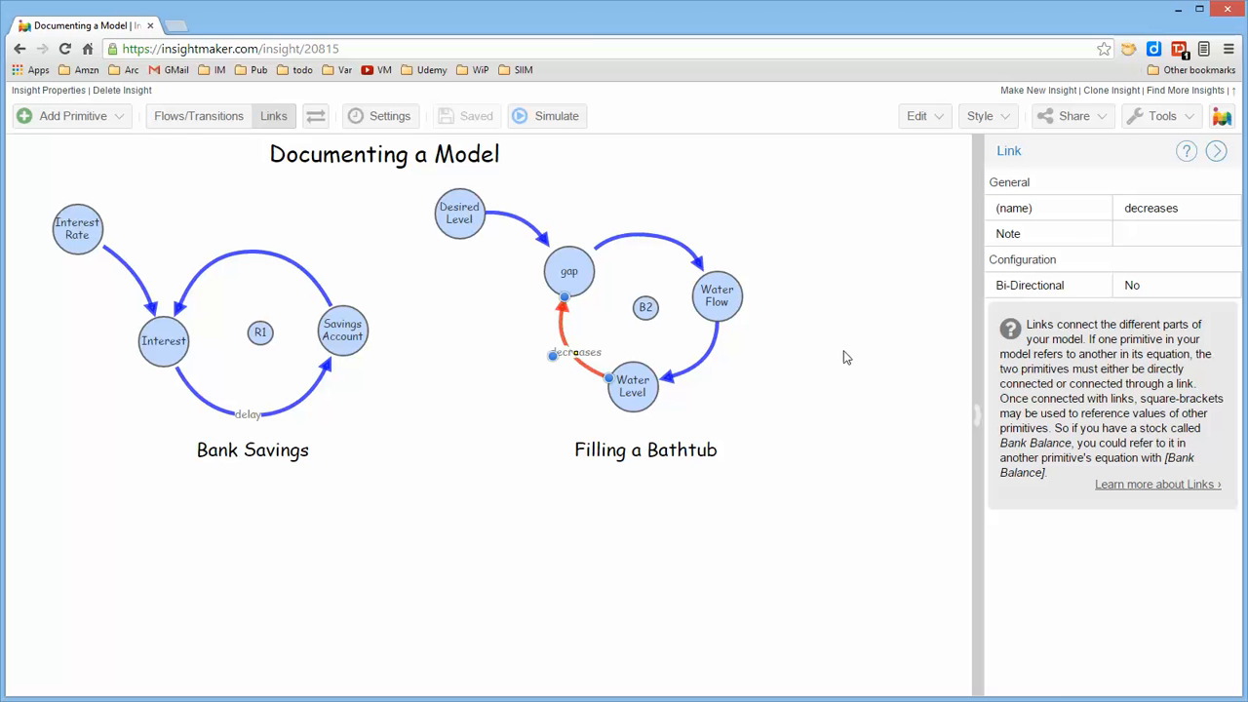
{"action": "key", "text": "slash"}
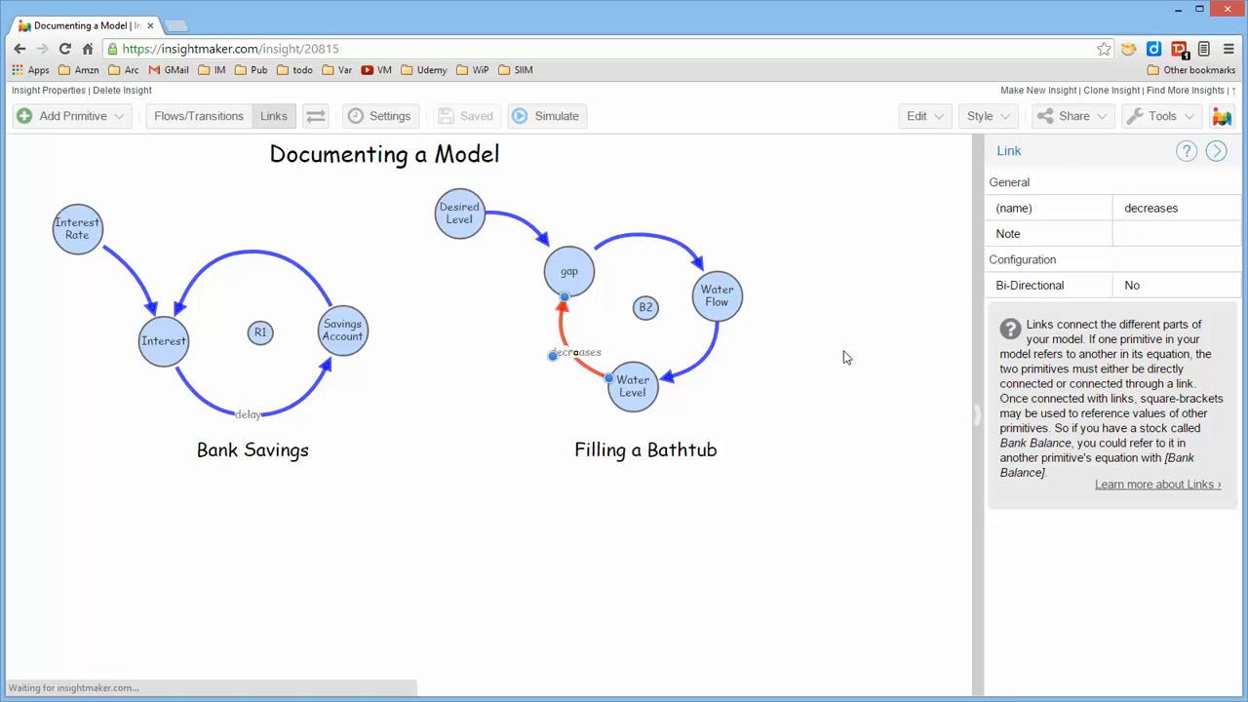
{"action": "left_click", "coordinate": [559, 470]}
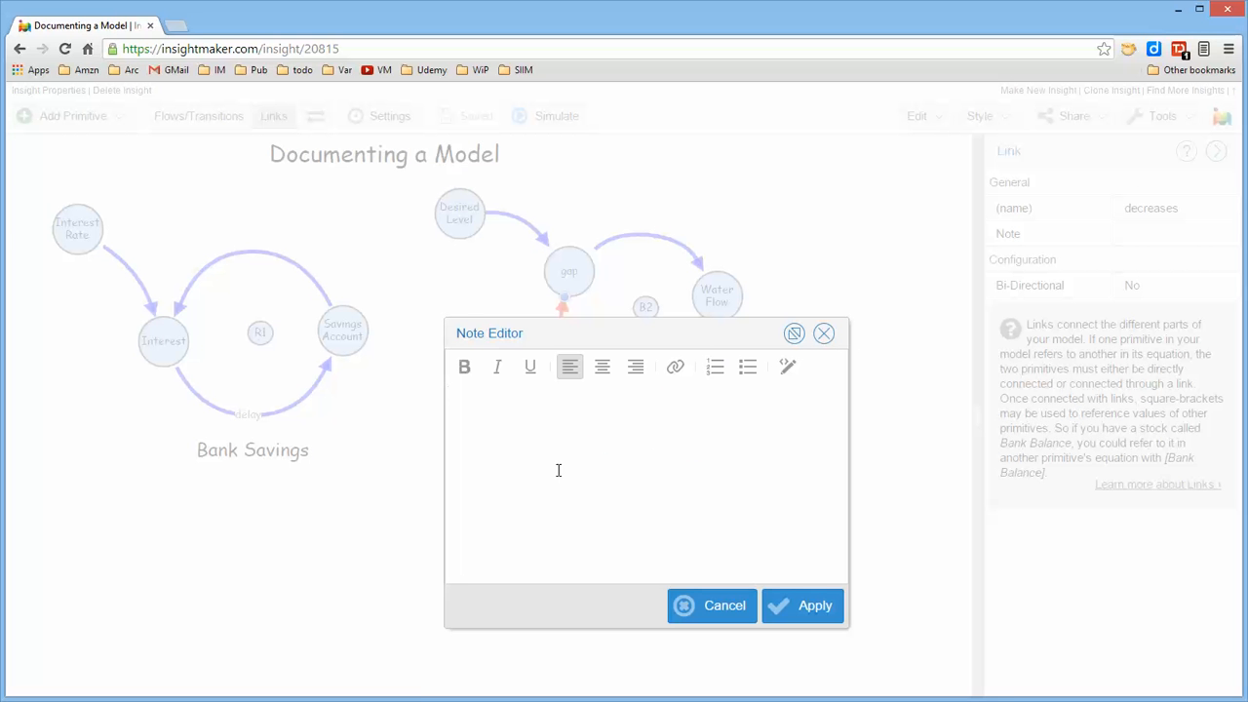
{"action": "type", "text": "this is a note on a link"}
{"action": "left_click", "coordinate": [827, 609]}
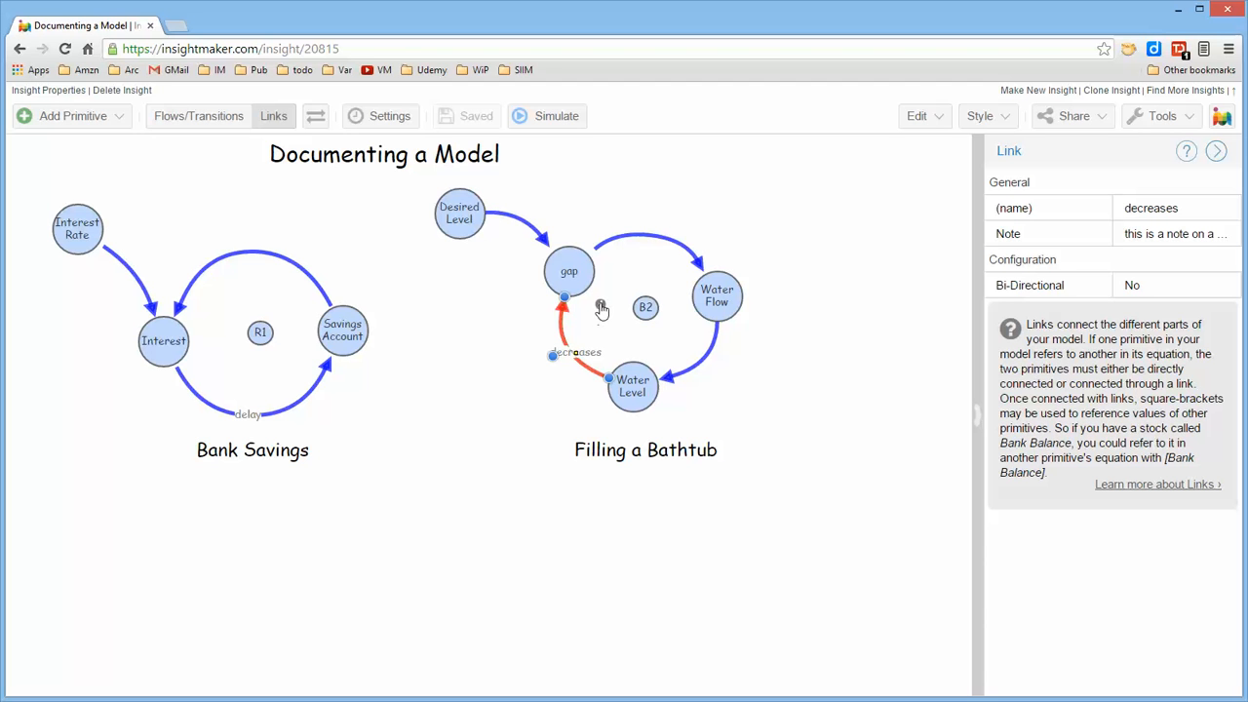
{"action": "left_click", "coordinate": [601, 311]}
{"action": "left_click", "coordinate": [772, 391]}
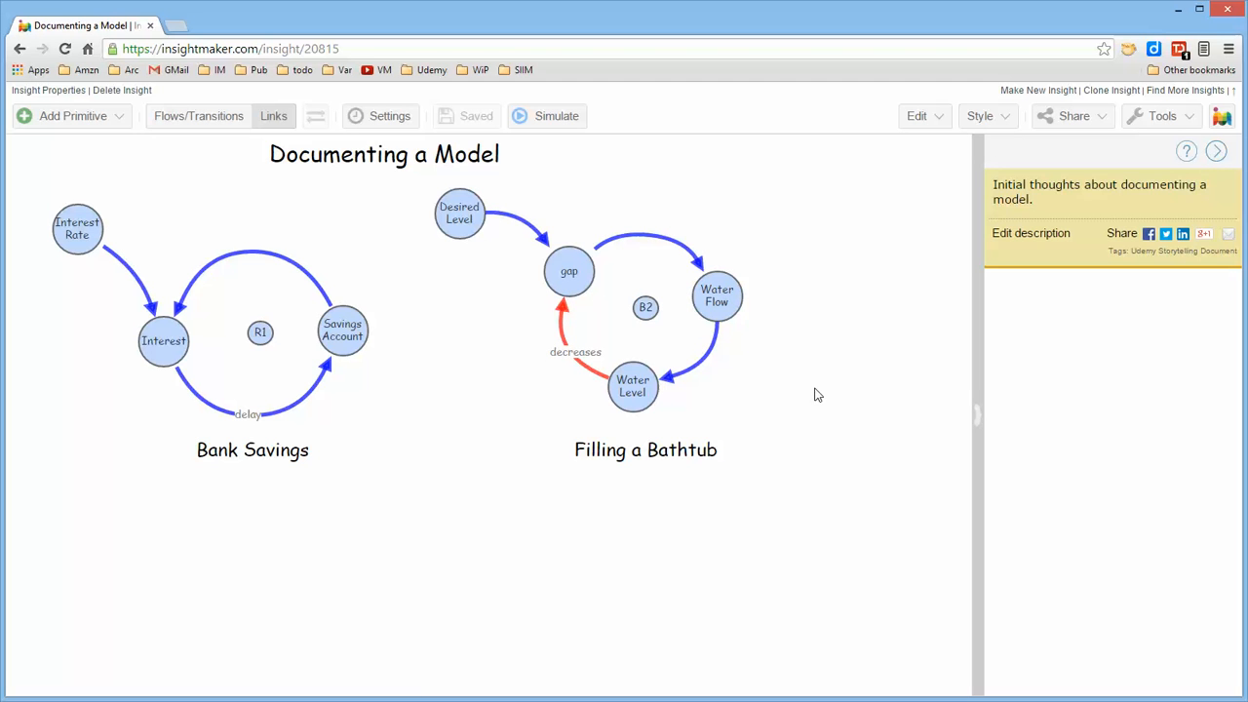